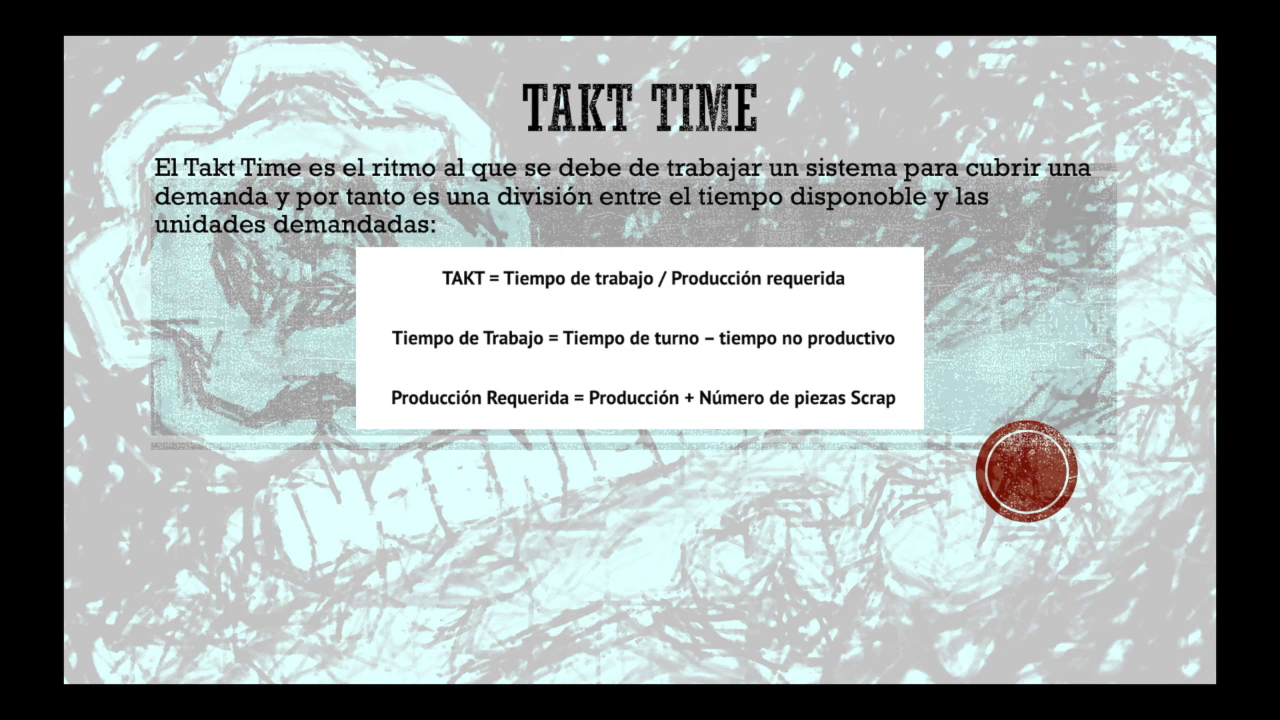
pyautogui.press('Right')
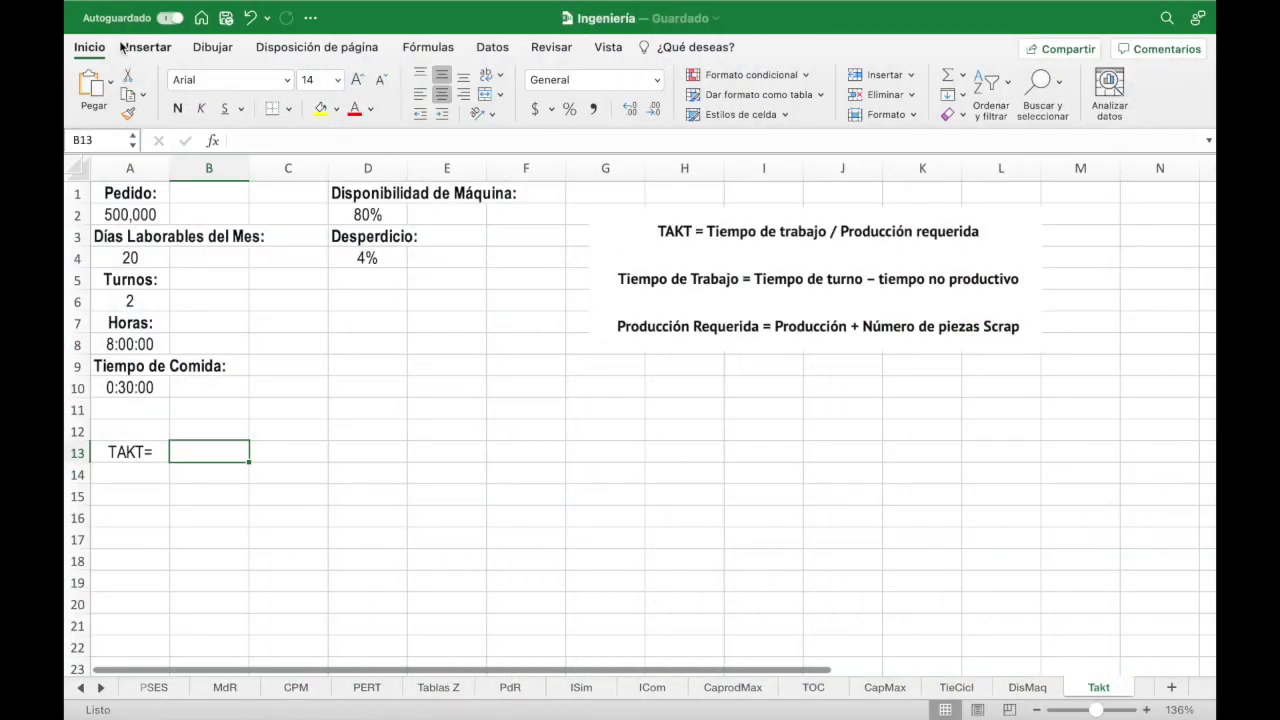
# Review the input data for the order, working days, shifts, hours, meal time and scrap in columns A and D.
pyautogui.click(118, 193)
pyautogui.press('Down')
pyautogui.press('Down')
pyautogui.press('Down')
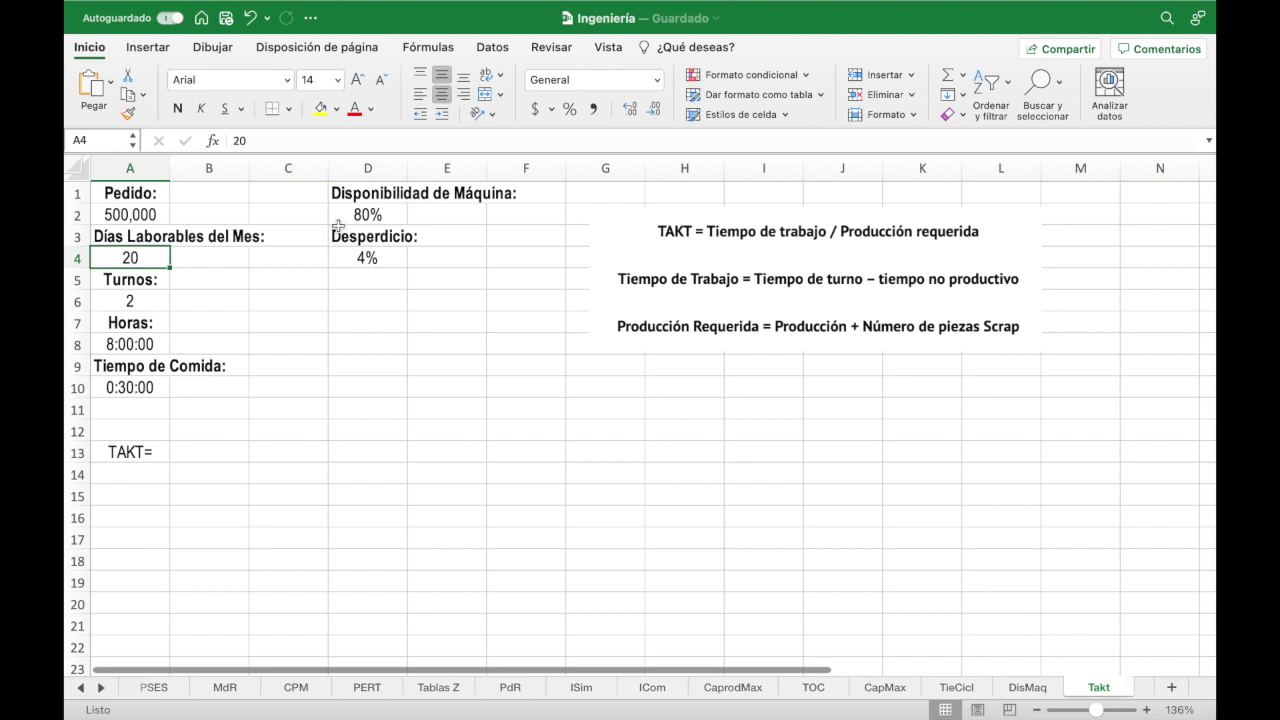
pyautogui.press('Down')
pyautogui.press('Down')
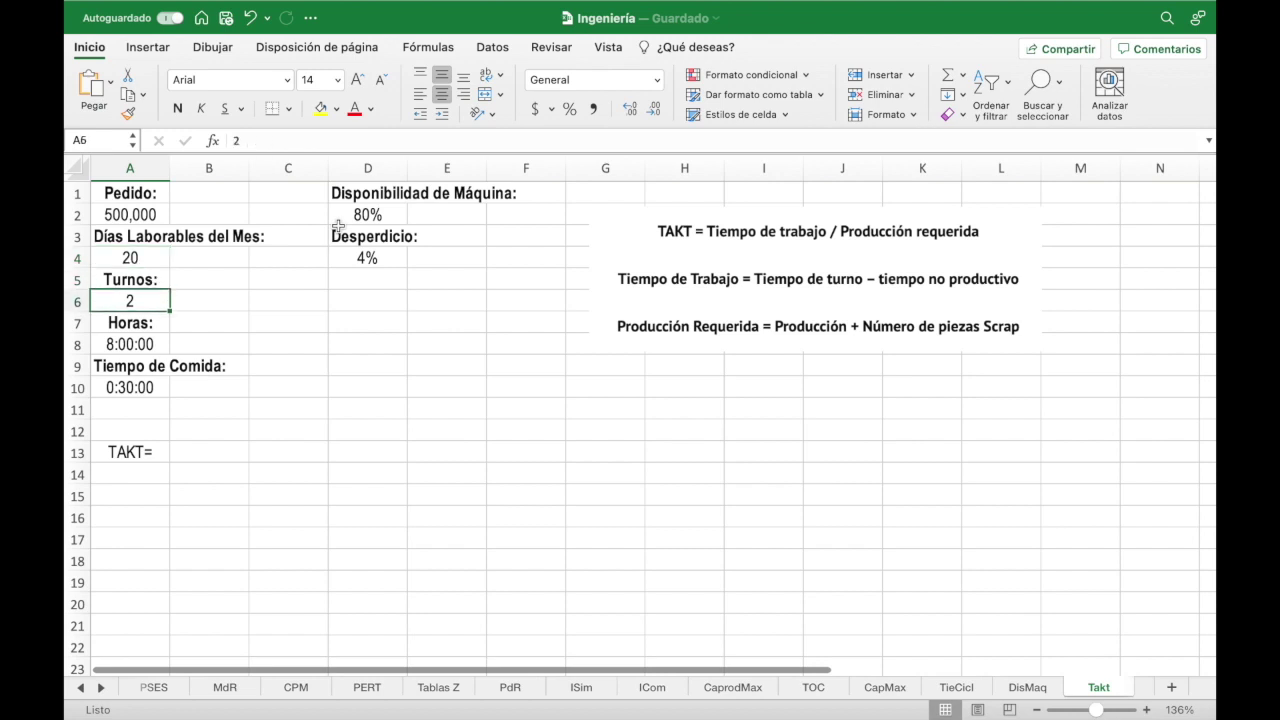
pyautogui.press('Down')
pyautogui.press('Down')
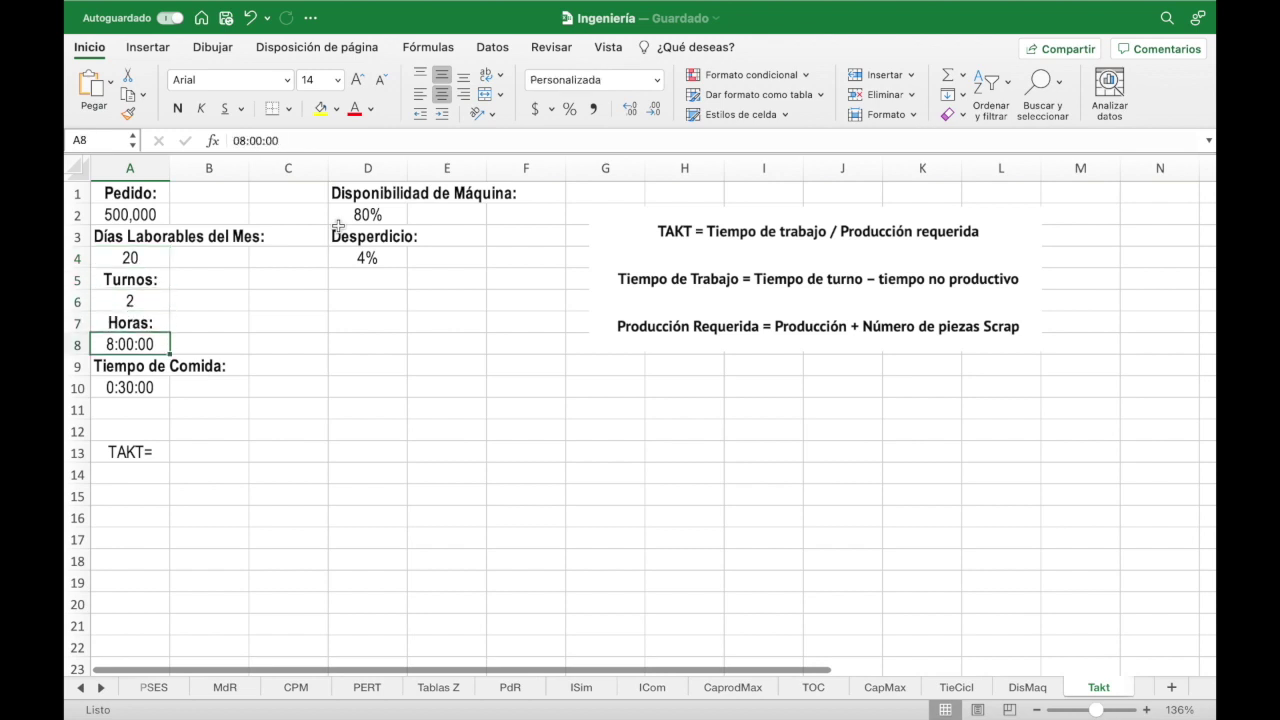
pyautogui.press('Down')
pyautogui.press('Down')
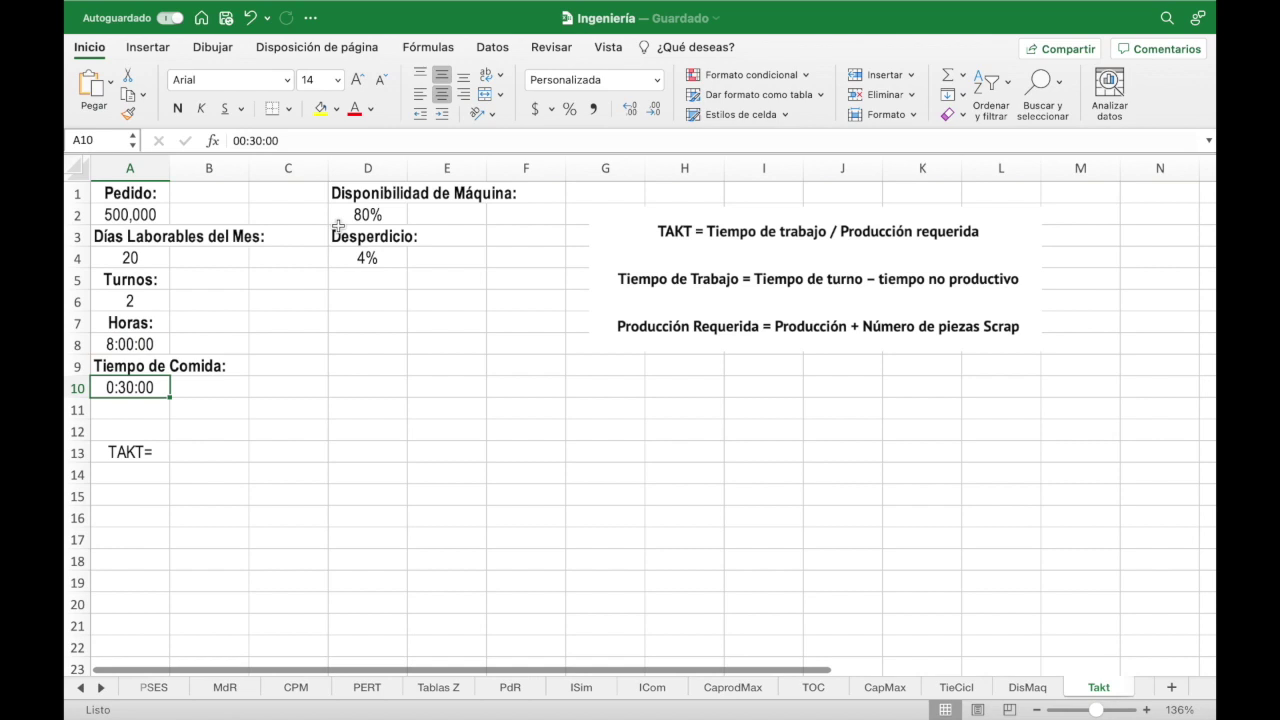
pyautogui.click(385, 255)
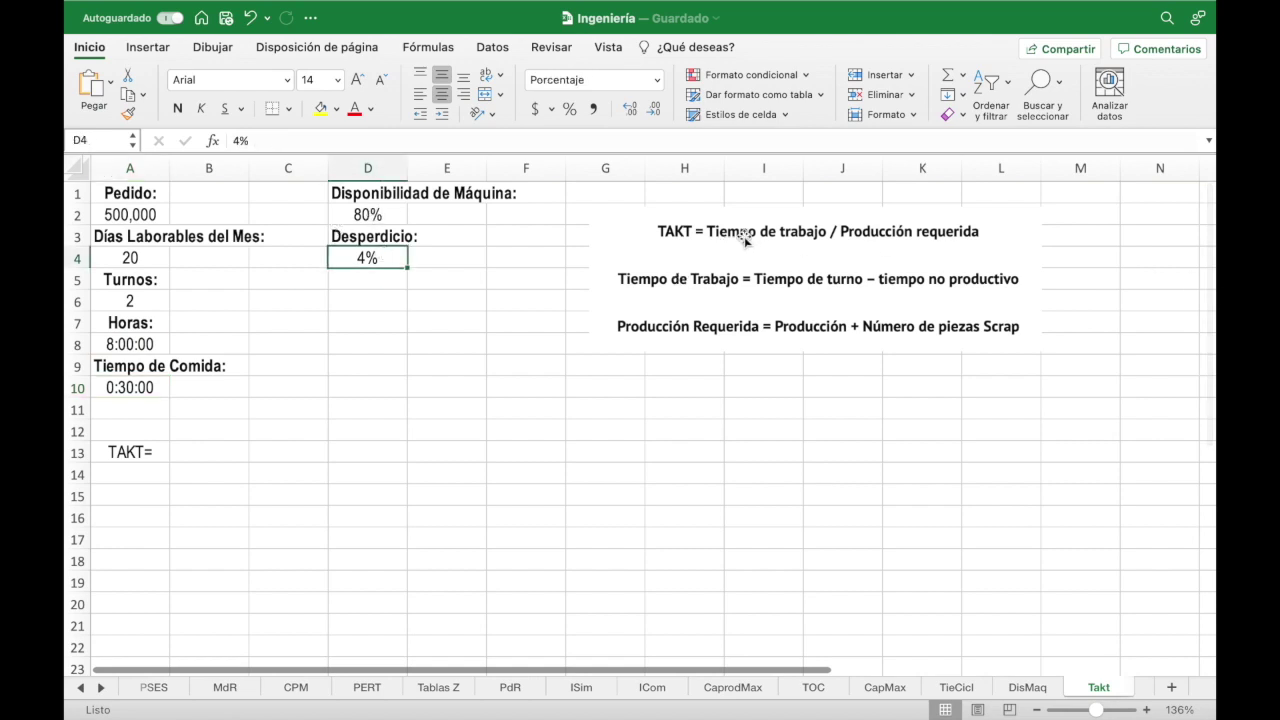
pyautogui.click(281, 456)
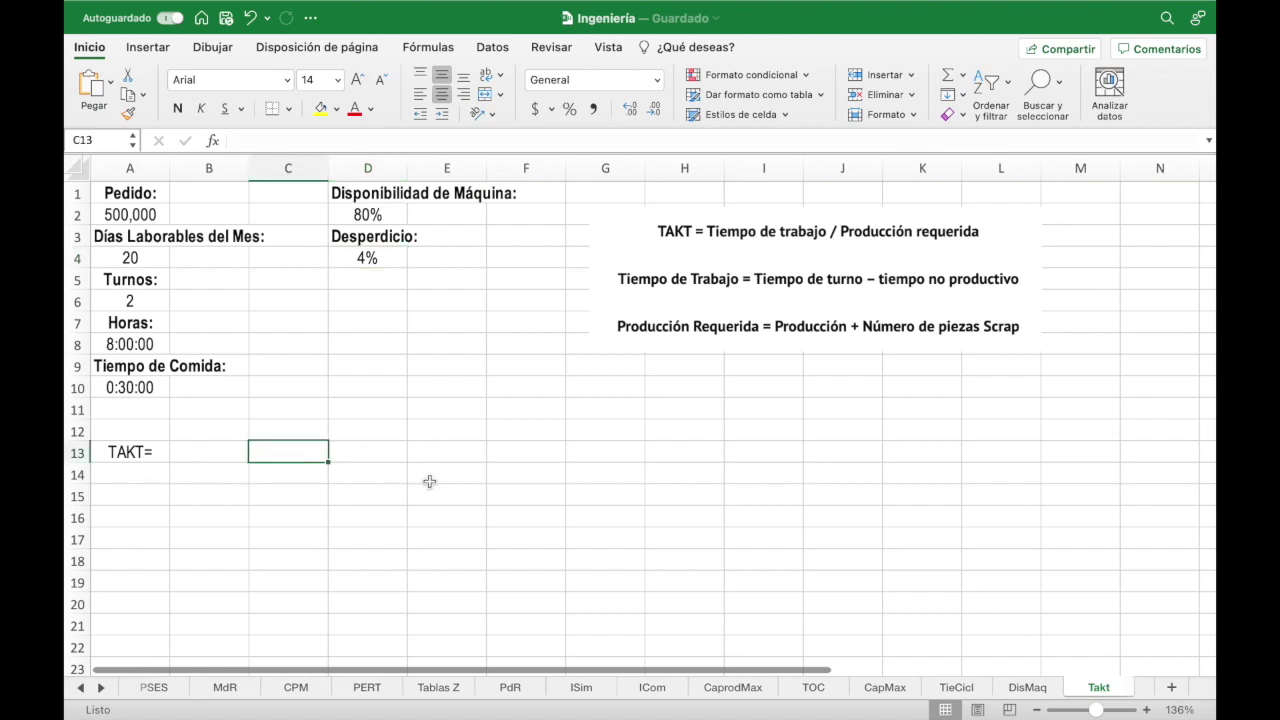
pyautogui.write('(')
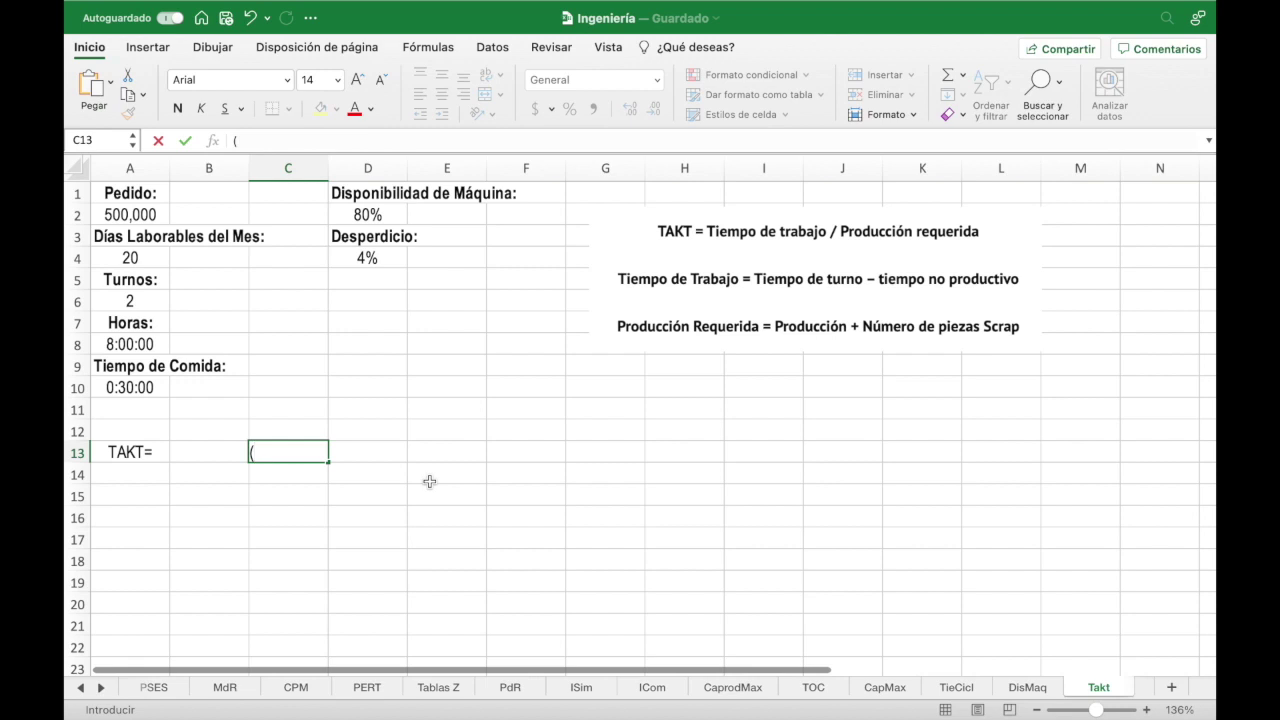
pyautogui.click(136, 342)
pyautogui.write('*')
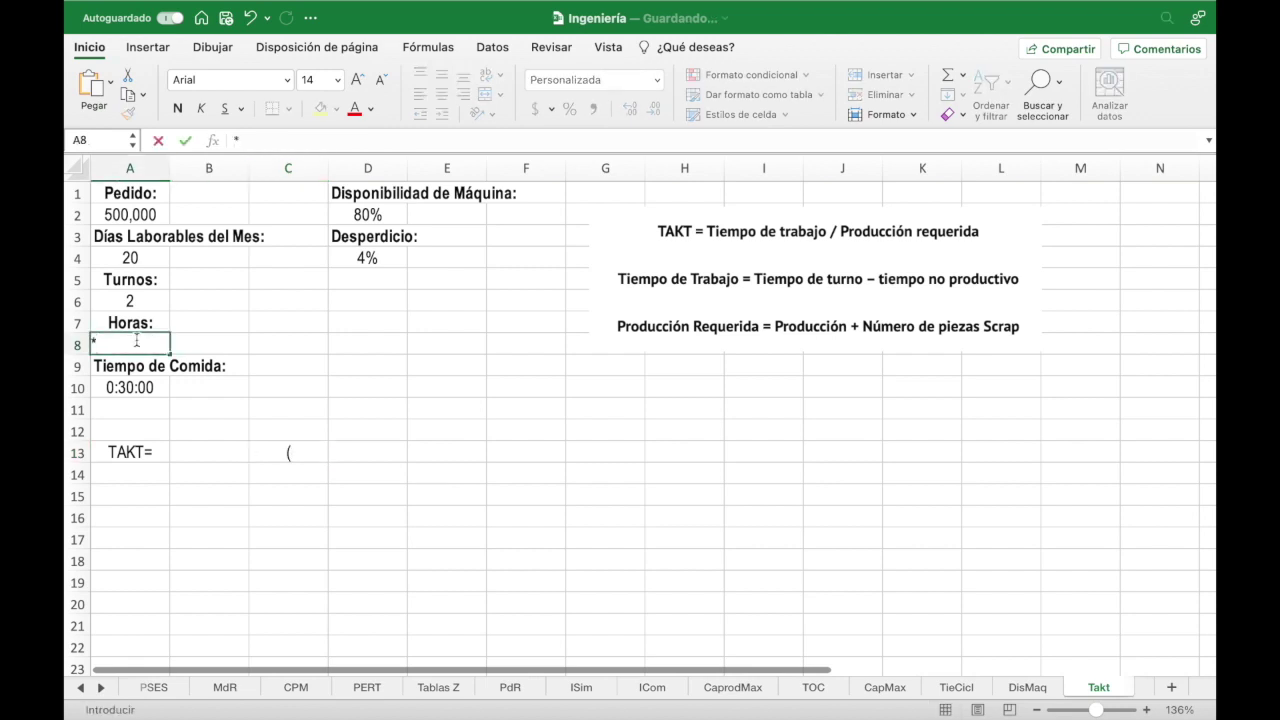
pyautogui.click(141, 302)
pyautogui.doubleClick(141, 302)
pyautogui.press('Escape')
pyautogui.click(289, 446)
pyautogui.write('=(')
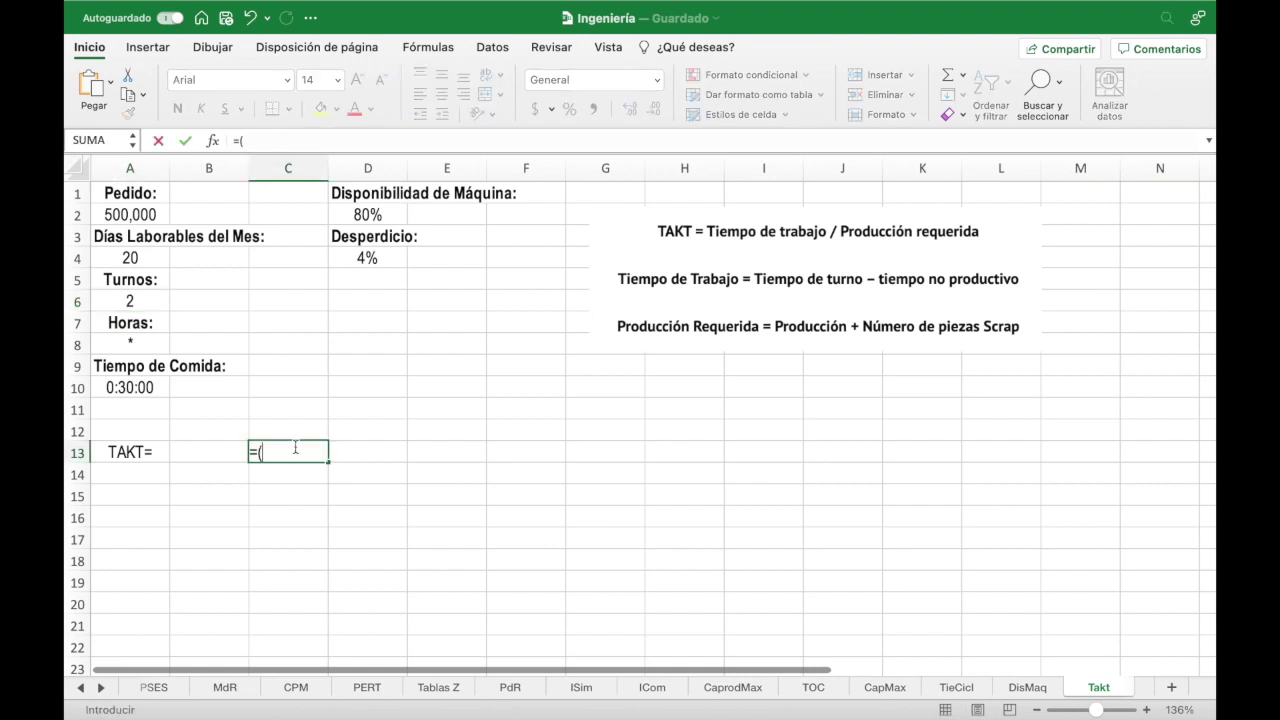
pyautogui.click(130, 388)
pyautogui.press('Escape')
pyautogui.hotkey('ctrl', 'z')
pyautogui.hotkey('ctrl', 'z')
# Calculate the net working time of all shifts in C13 with the formula =(A8*A6)-(A10*A6).
pyautogui.click(284, 451)
pyautogui.write('=(')
pyautogui.click(145, 345)
pyautogui.write('*')
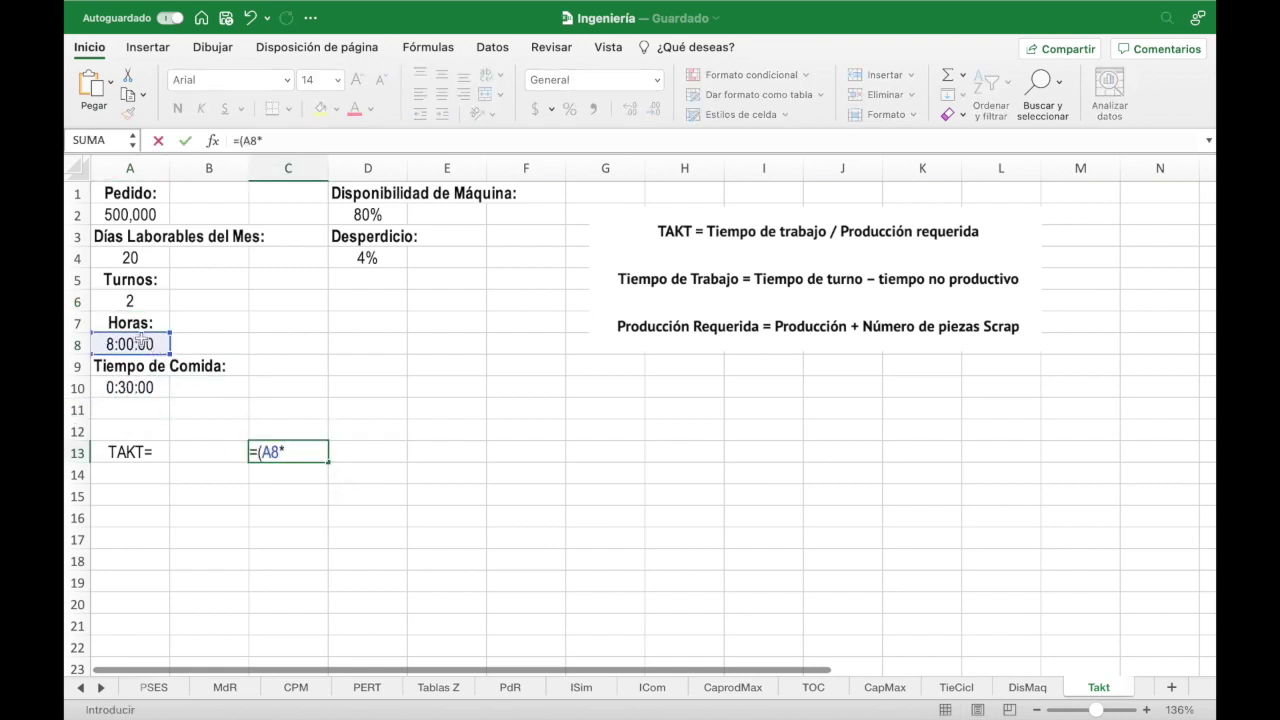
pyautogui.click(135, 304)
pyautogui.write(')')
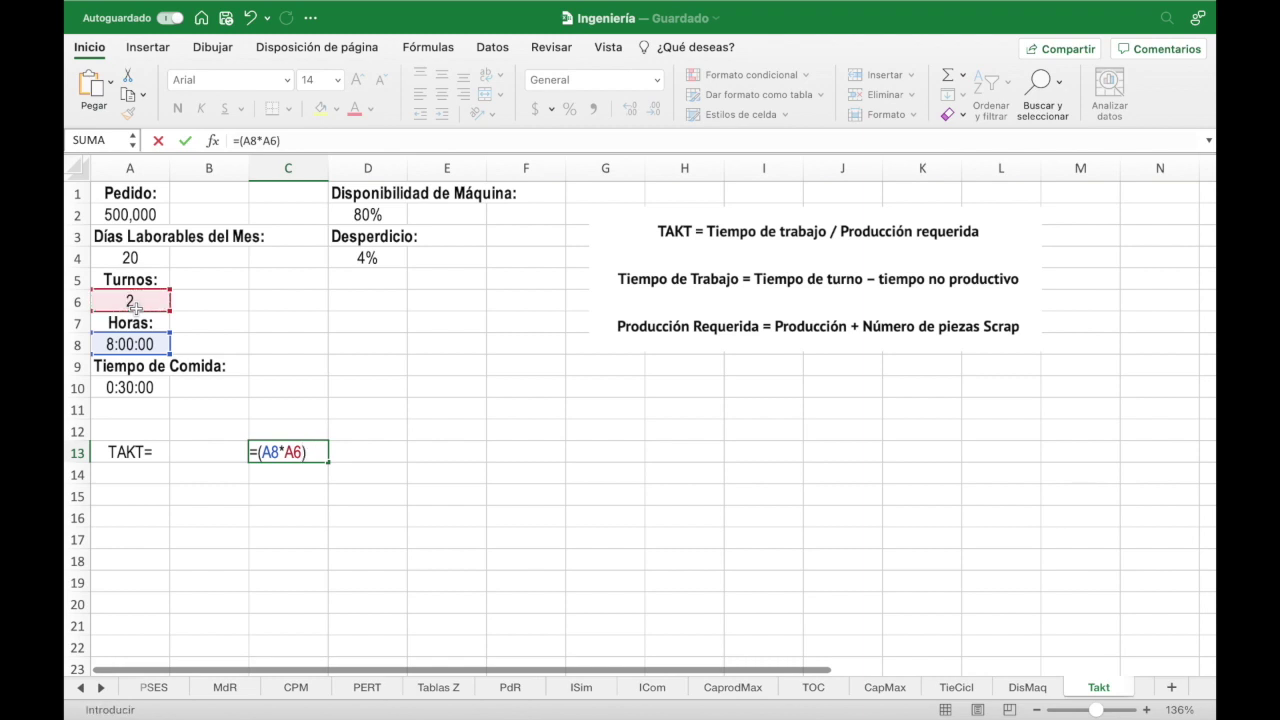
pyautogui.write('-(')
pyautogui.click(147, 388)
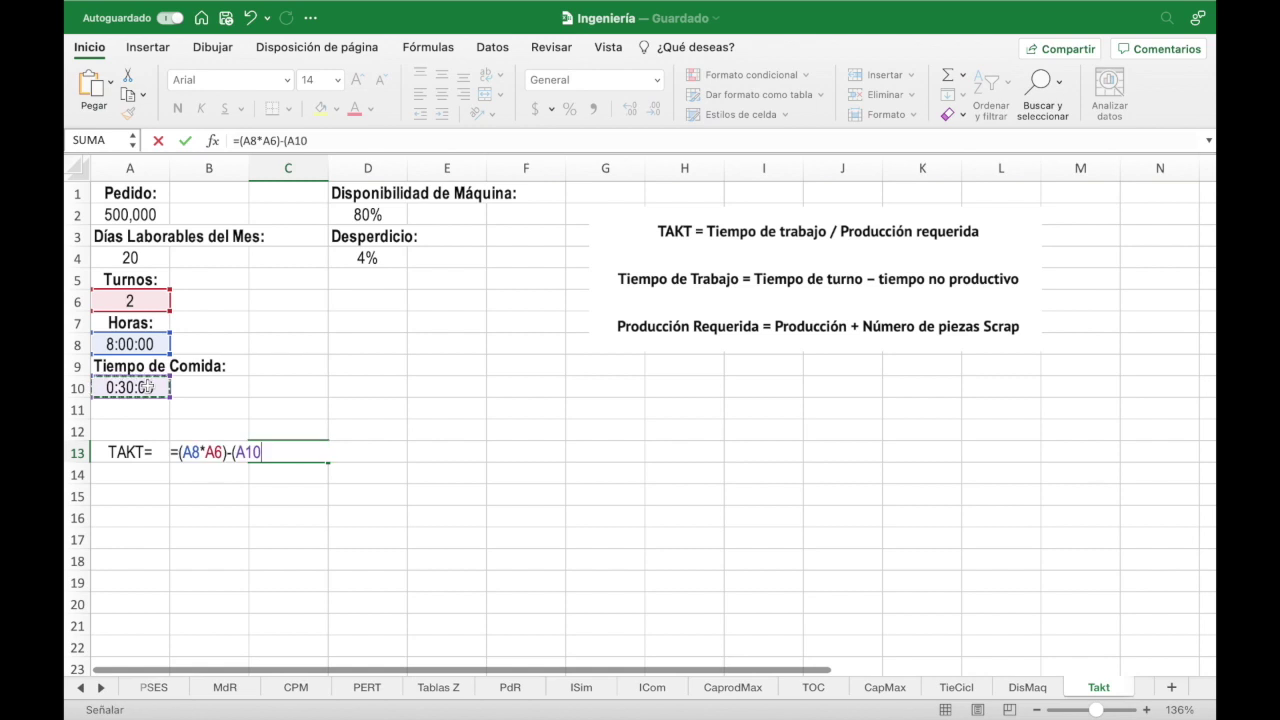
pyautogui.write('*')
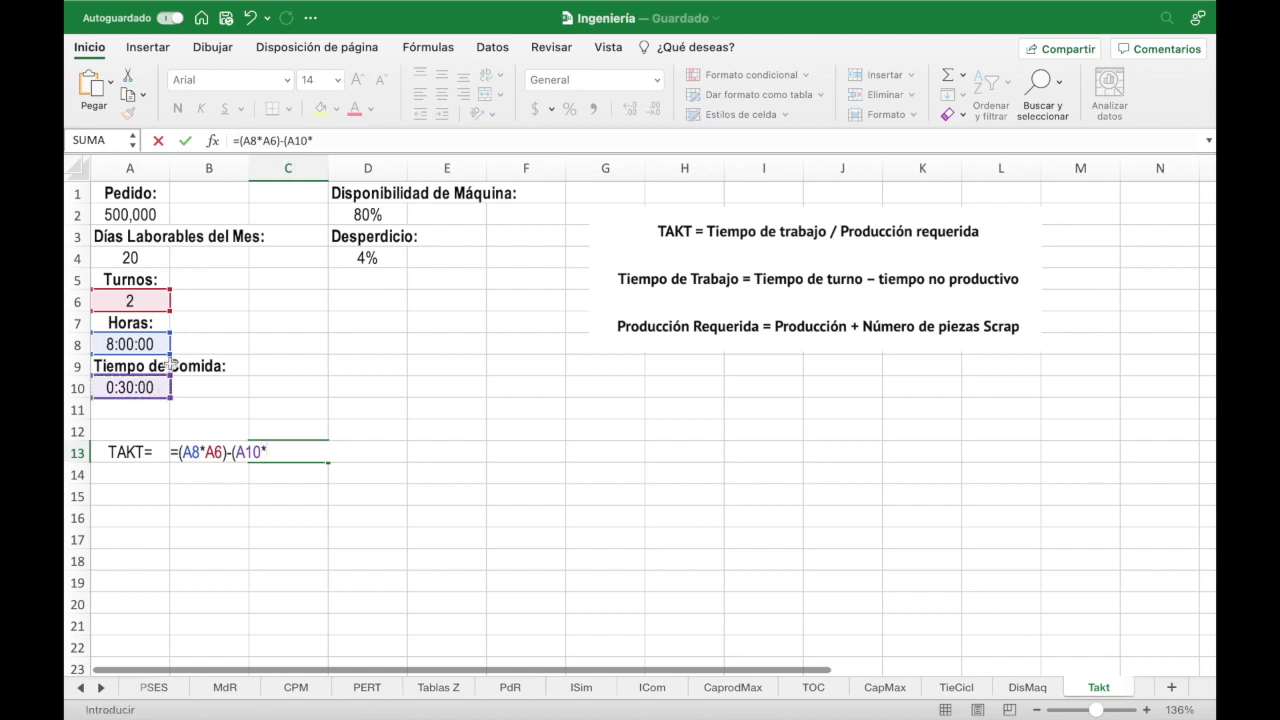
pyautogui.click(155, 304)
pyautogui.write(')')
pyautogui.press('Return')
pyautogui.press('Up')
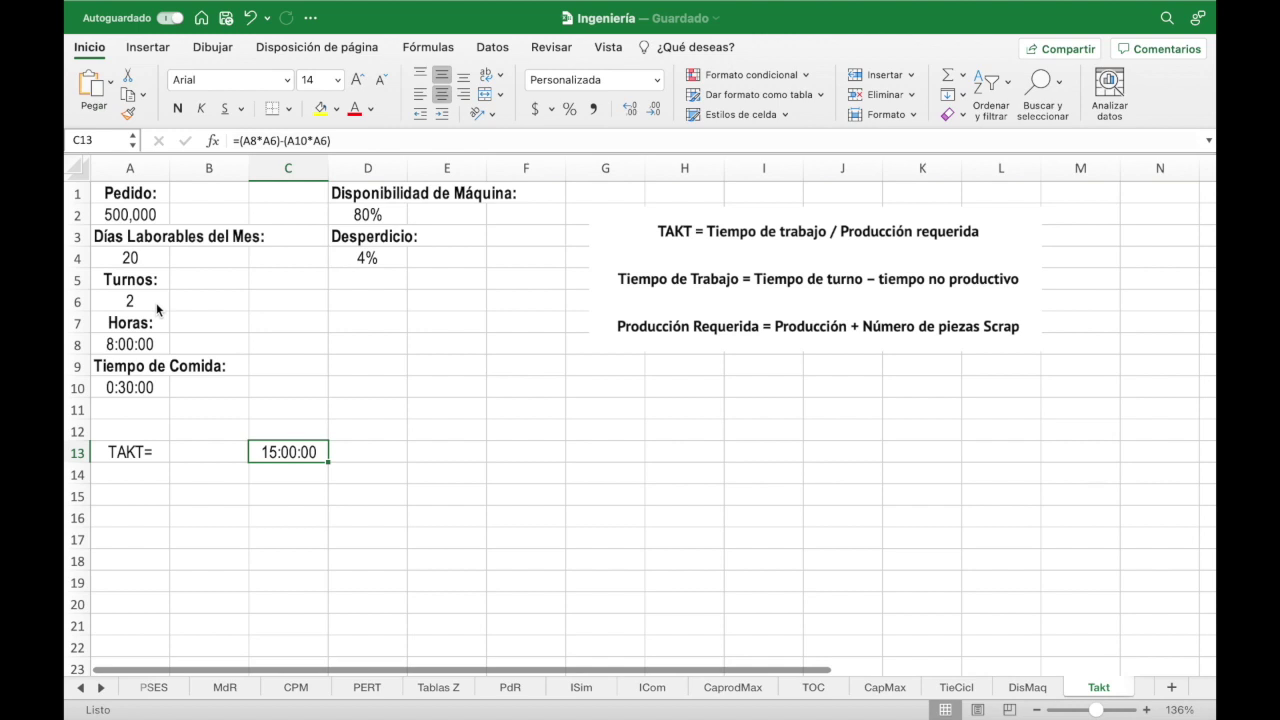
# Adjust the working time for machine availability in D13 with the formula =C13*D2.
pyautogui.press('Right')
pyautogui.write('=')
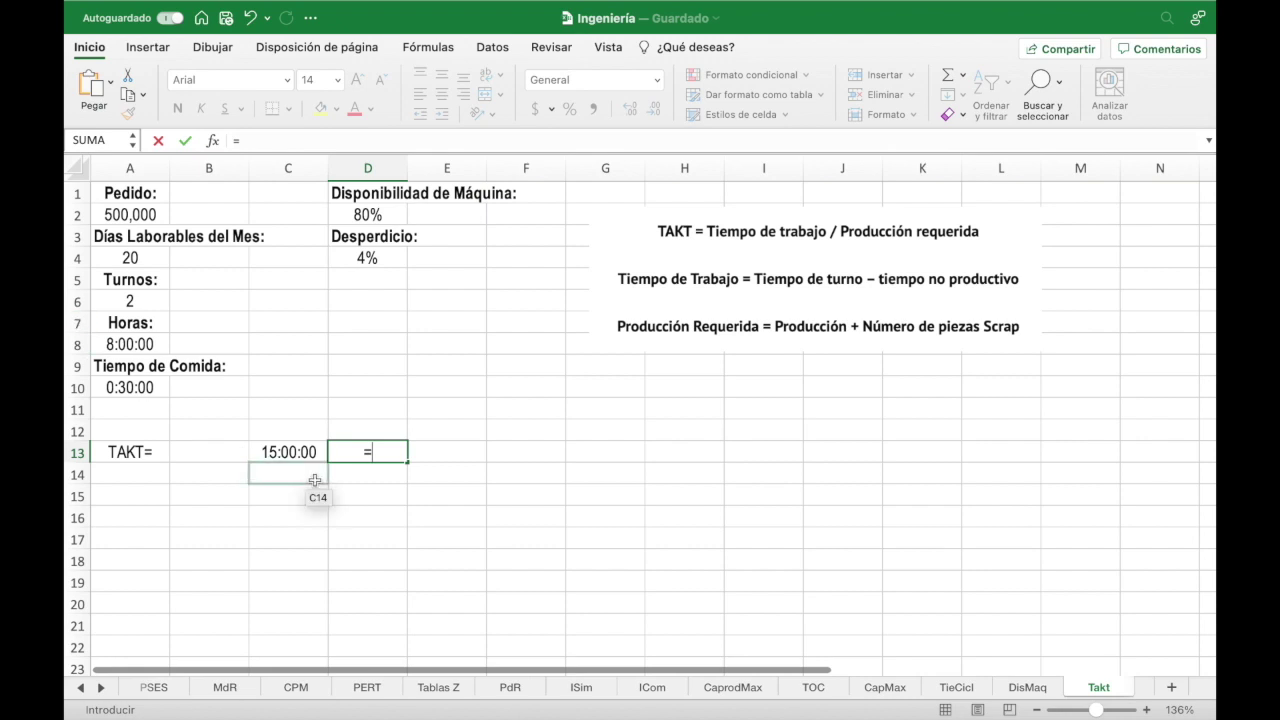
pyautogui.click(300, 453)
pyautogui.write('*')
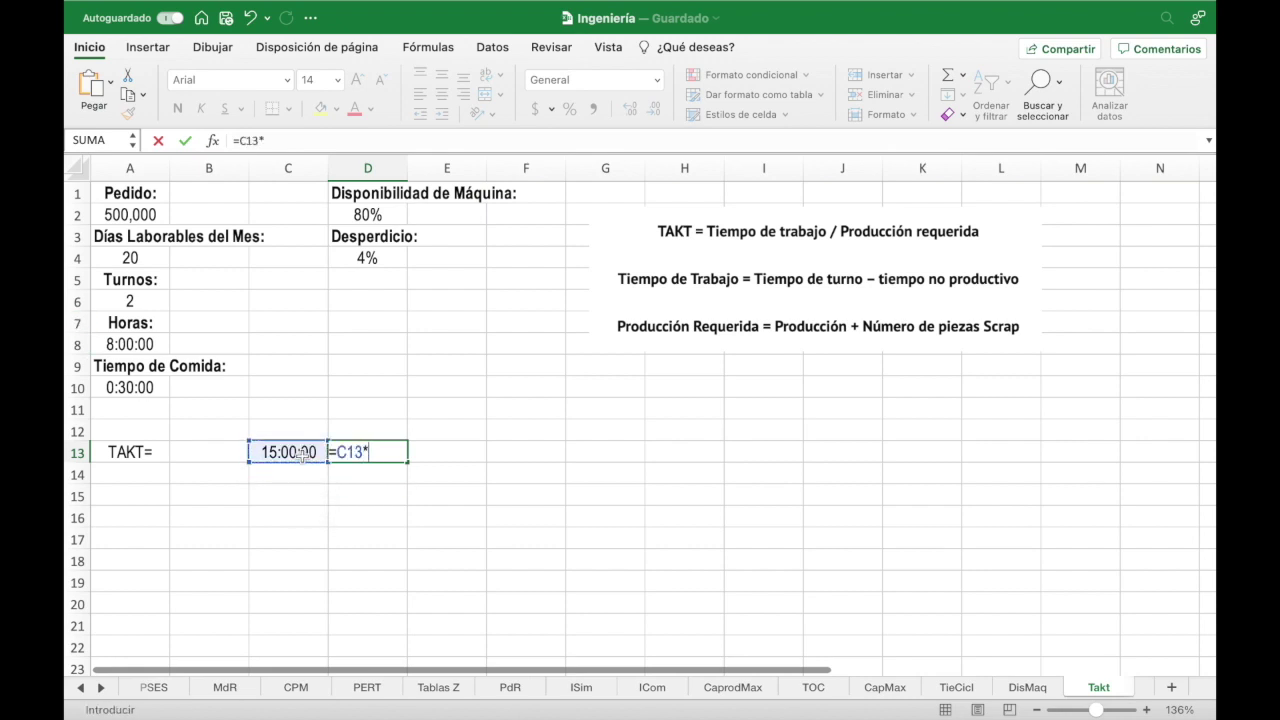
pyautogui.click(377, 216)
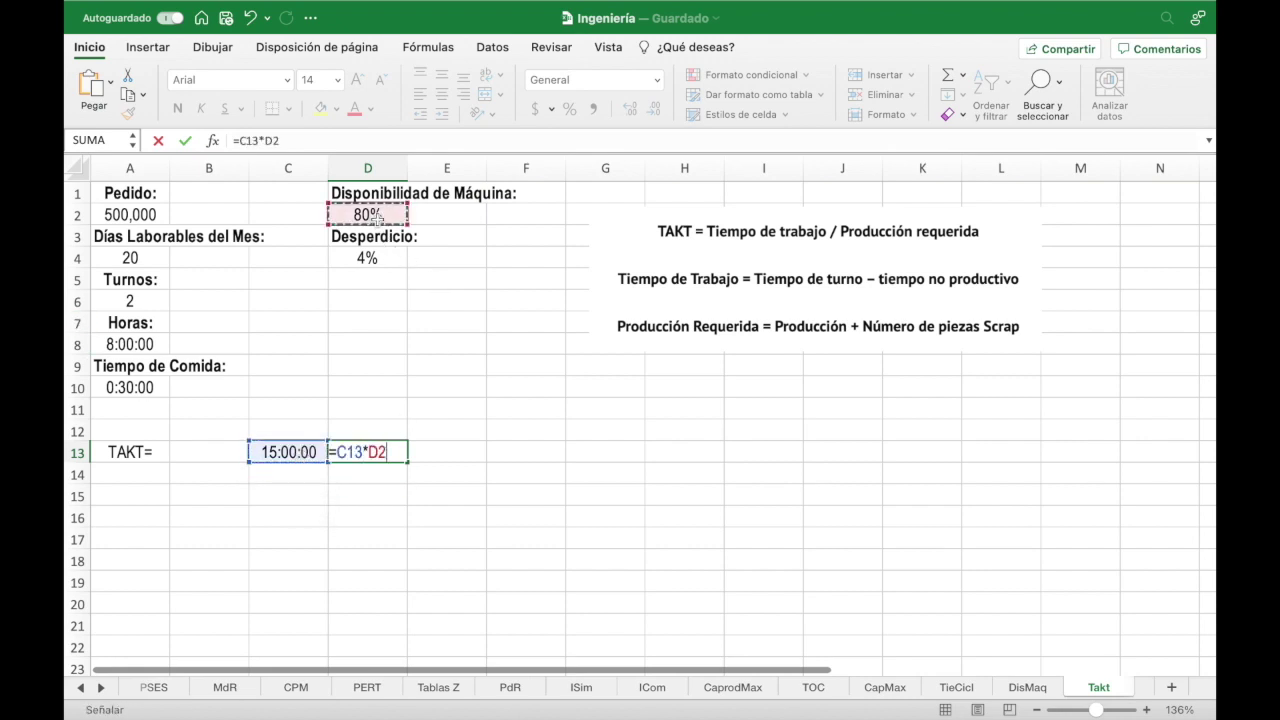
pyautogui.press('Return')
pyautogui.press('Up')
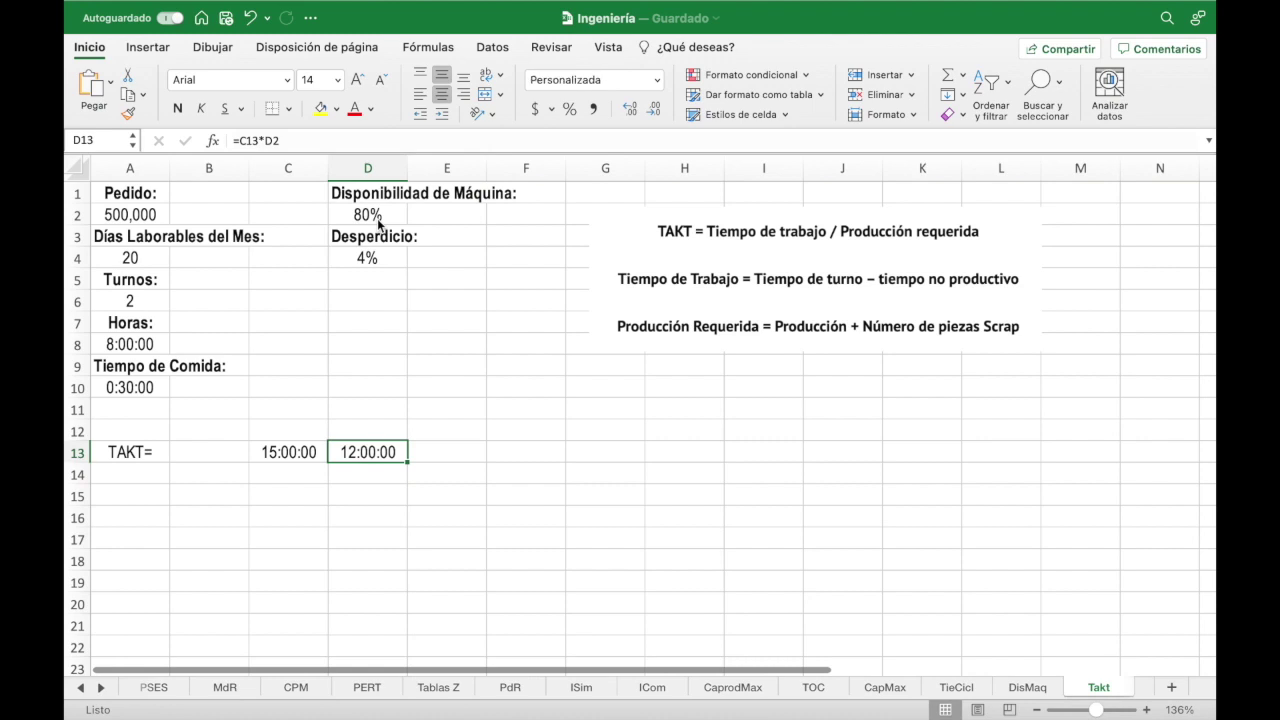
# Move the net working time from C13 to B13 and underline B13 and D13 with a bottom border.
pyautogui.moveTo(266, 450); pyautogui.dragTo(364, 443)
pyautogui.click(225, 473)
pyautogui.click(268, 452)
pyautogui.click(226, 471)
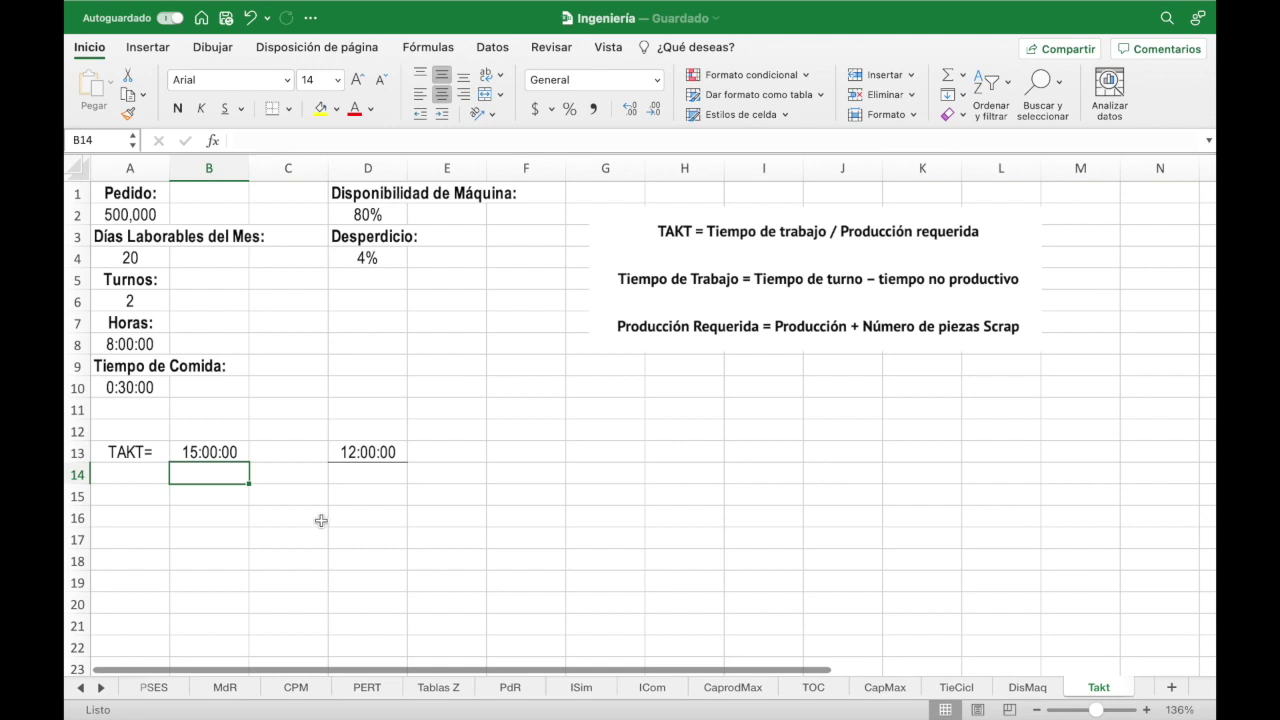
# Calculate the daily production below the working time in B14 with the formula =(A2/A4).
pyautogui.write('=(')
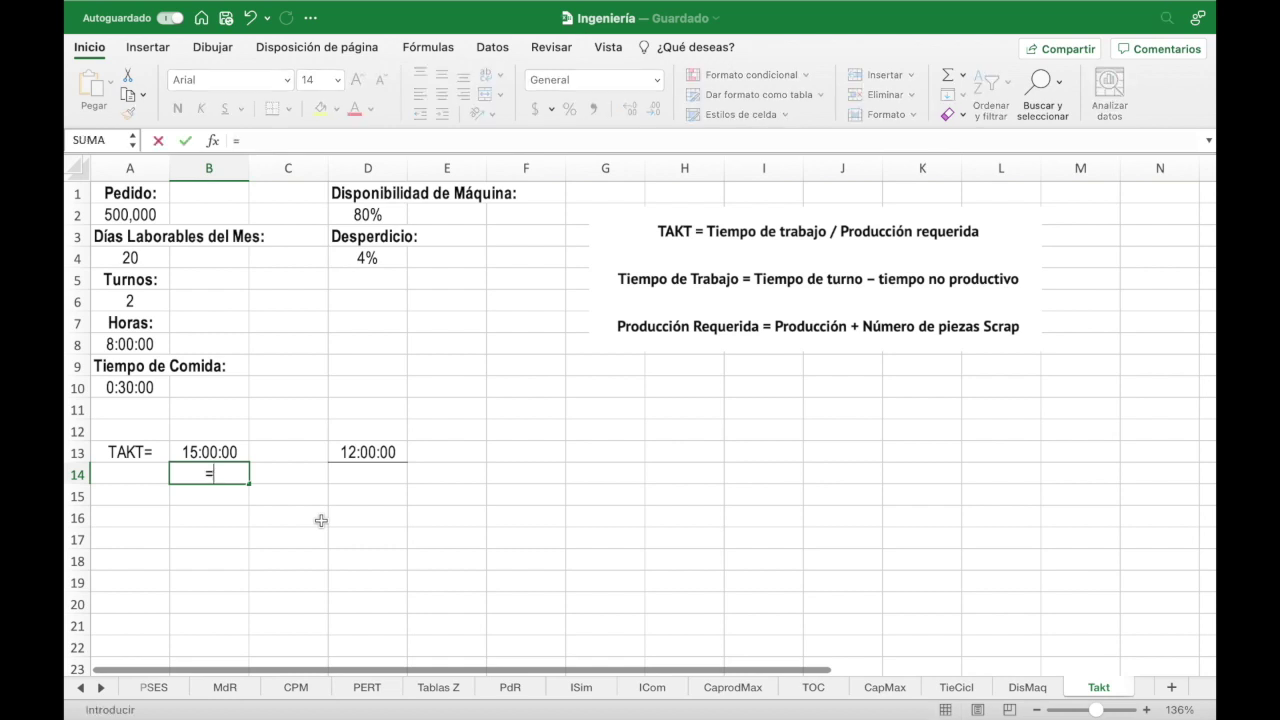
pyautogui.click(118, 212)
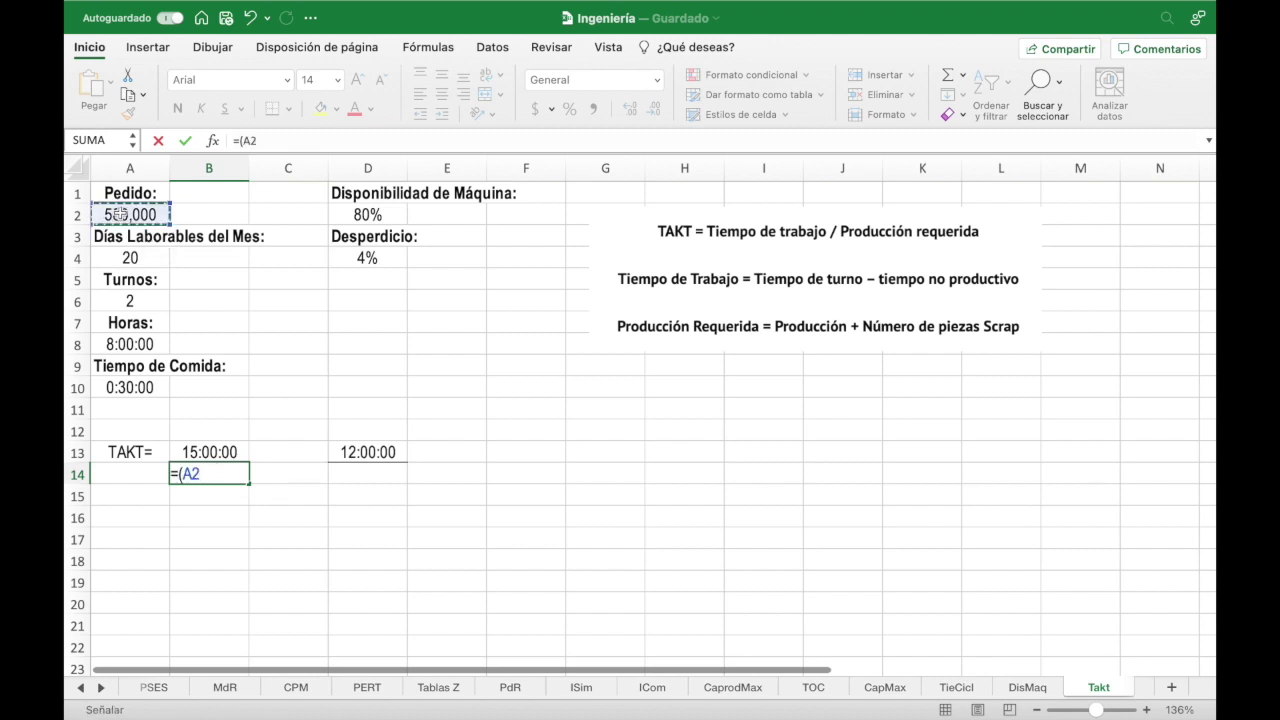
pyautogui.write('/')
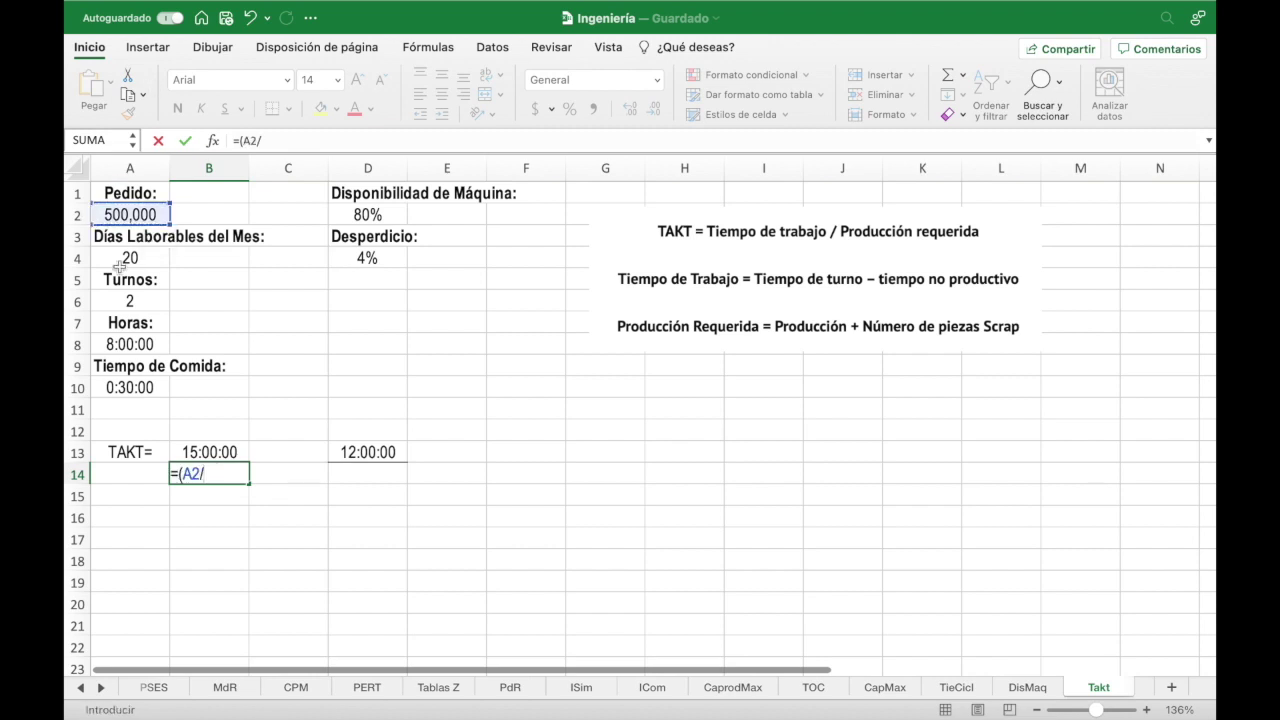
pyautogui.scroll(-1, 118, 213)
pyautogui.hscroll(2, 120, 250)
pyautogui.scroll(1, 120, 257)
pyautogui.hscroll(-2, 120, 257)
pyautogui.click(128, 253)
pyautogui.write(')')
pyautogui.press('Return')
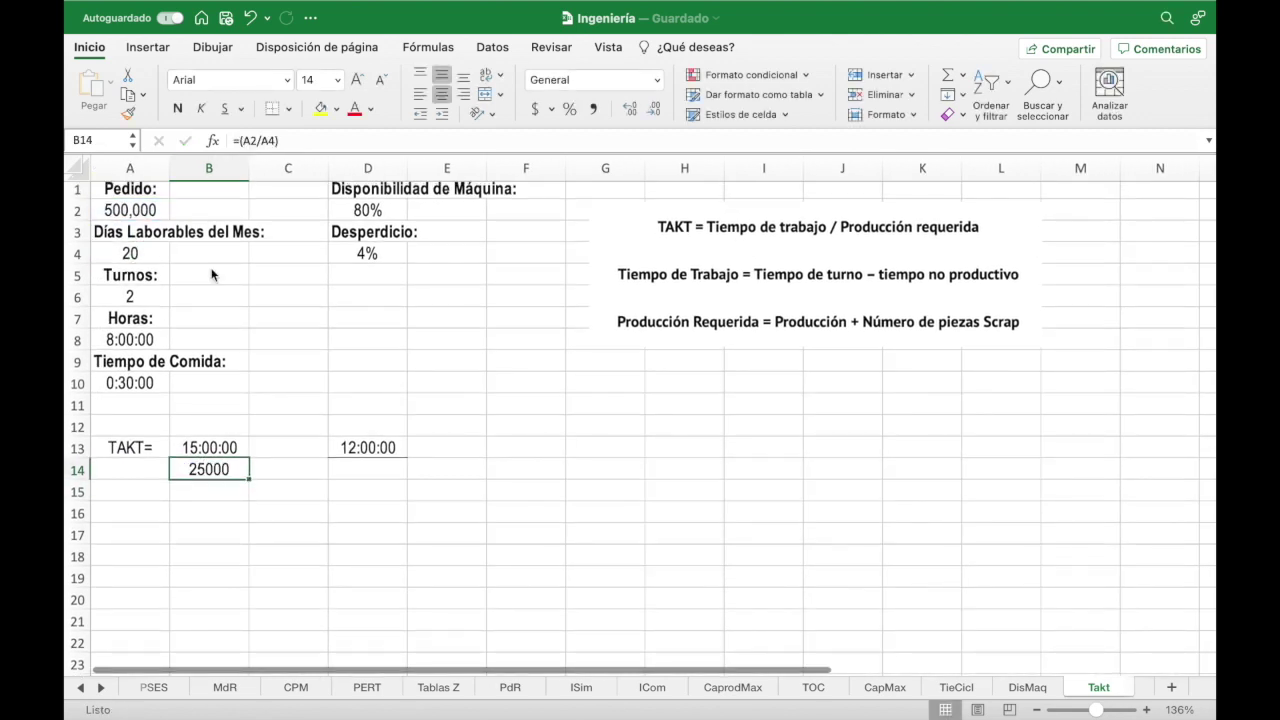
# Copy the thousands-separated number format of the order quantity in A2 onto B14.
pyautogui.click(130, 210)
pyautogui.click(128, 113)
pyautogui.click(209, 469)
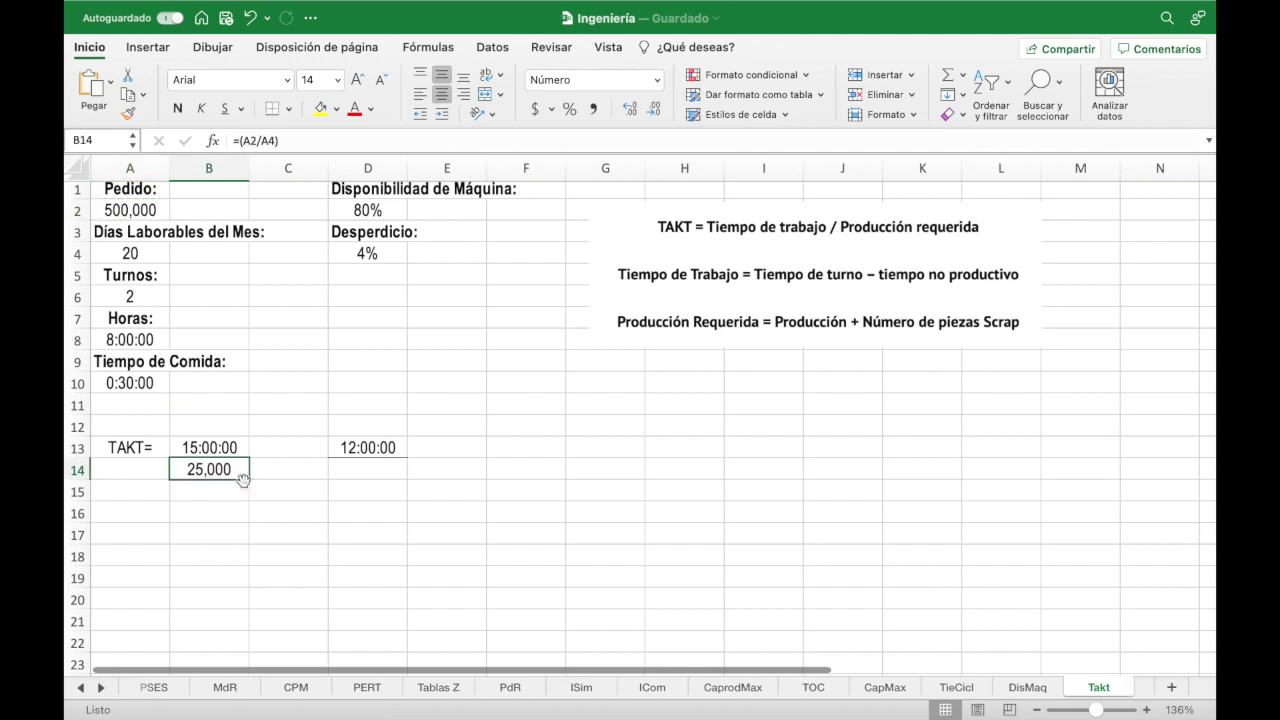
# Calculate the daily production including scrap in D14 with the formula =B14*(1+D4).
pyautogui.click(350, 468)
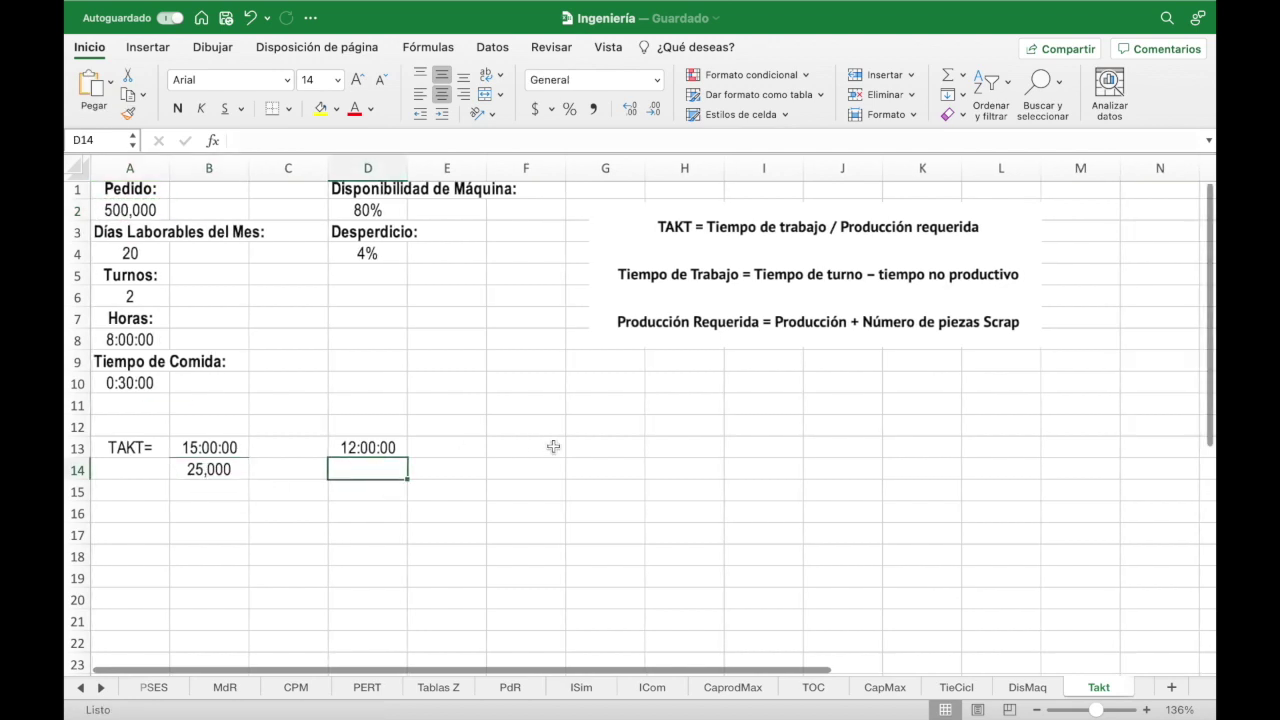
pyautogui.write('=')
pyautogui.press('Left')
pyautogui.press('Left')
pyautogui.press('Left')
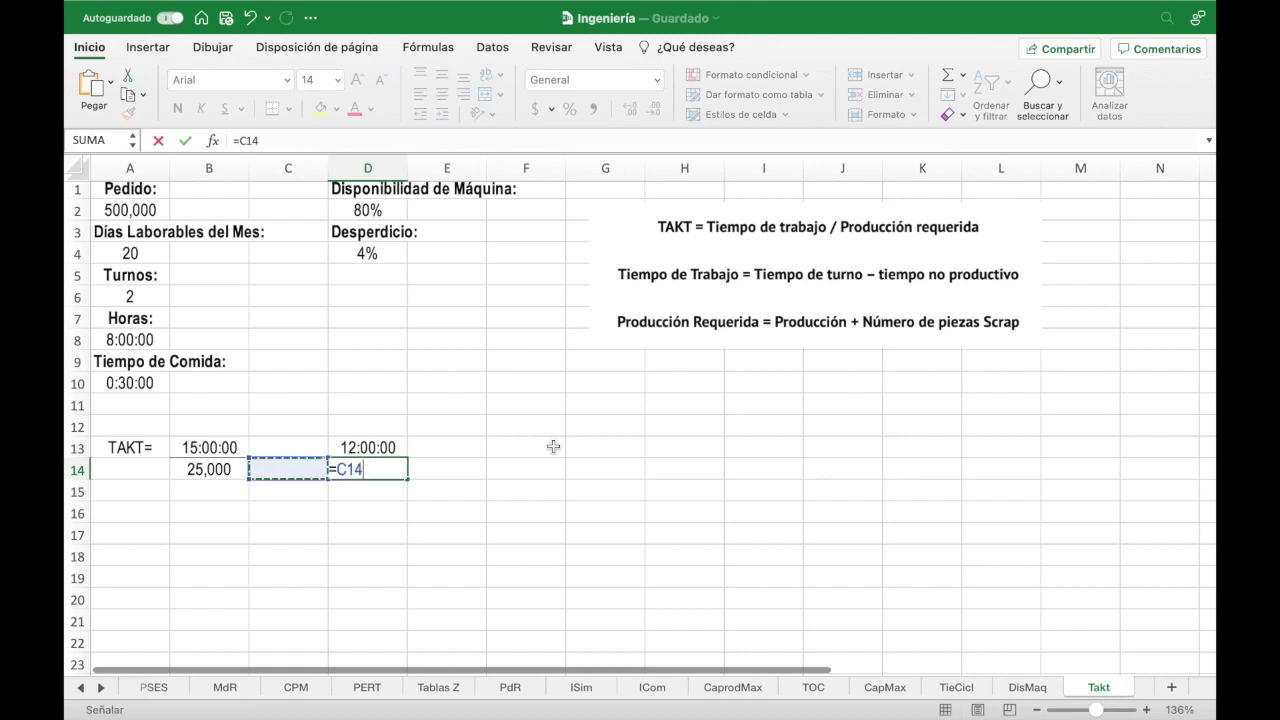
pyautogui.press('Right')
pyautogui.write('*')
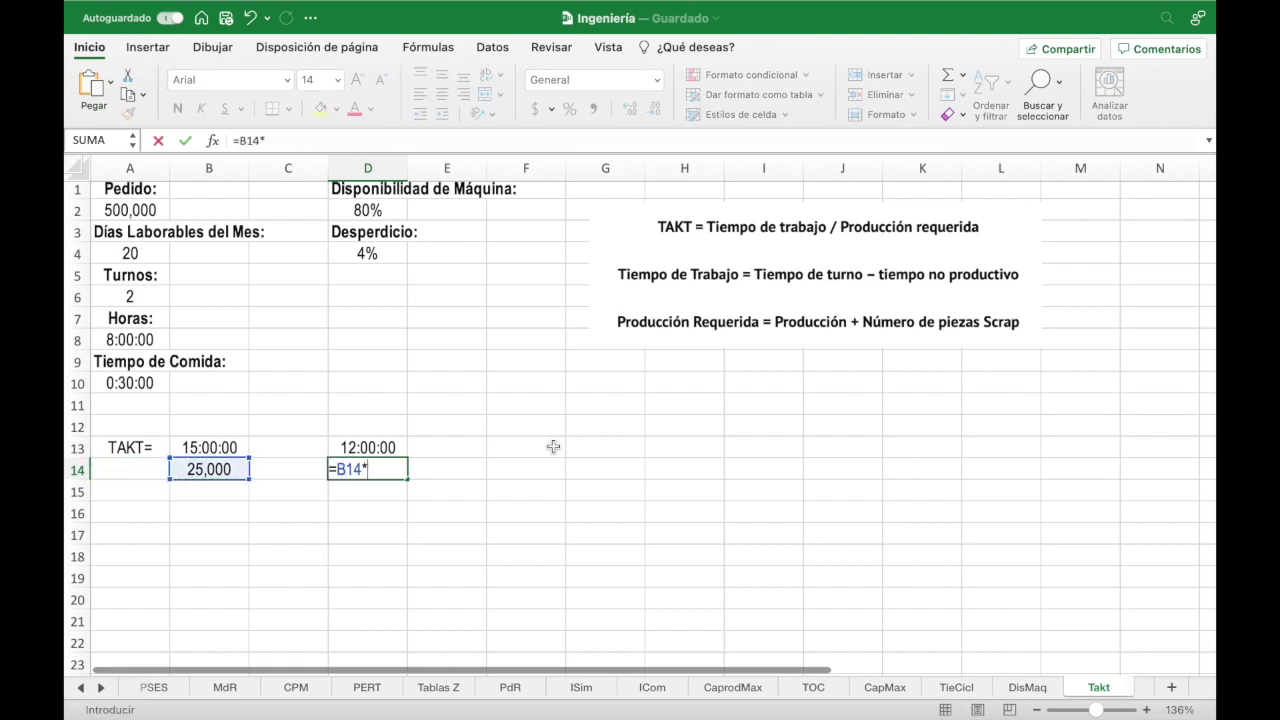
pyautogui.write('(1+')
pyautogui.click(387, 256)
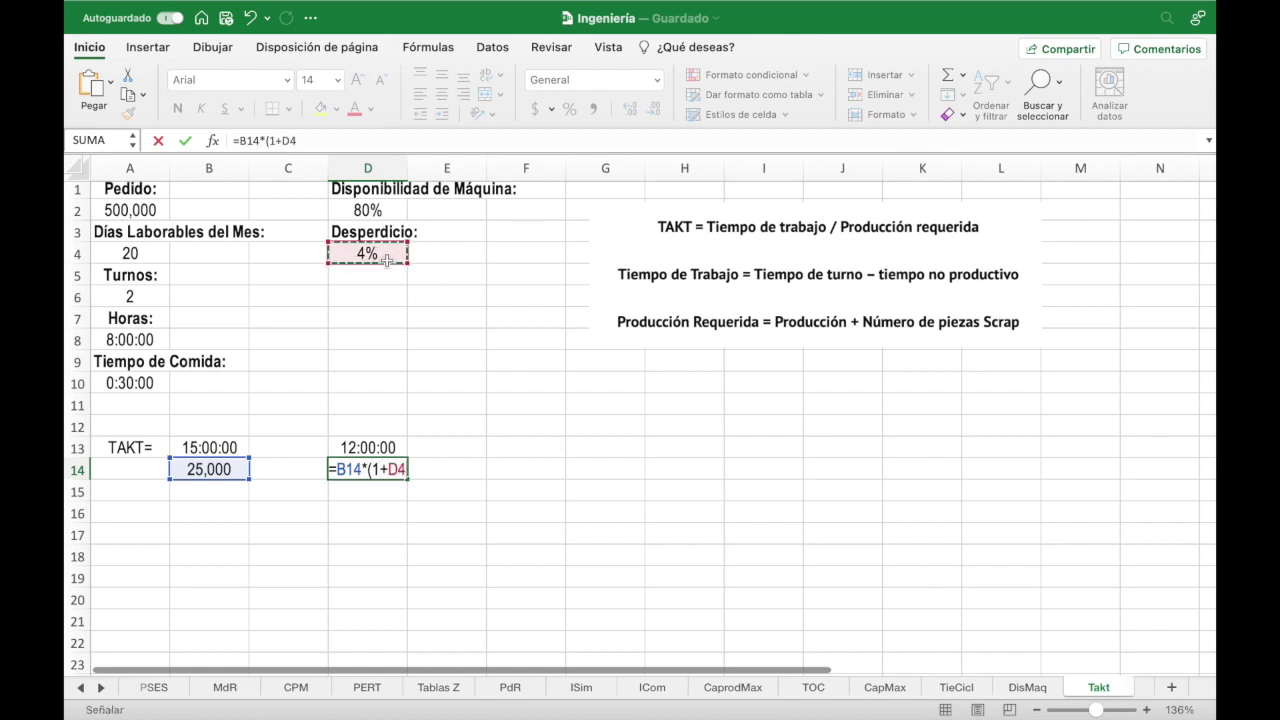
pyautogui.write(')')
pyautogui.press('Return')
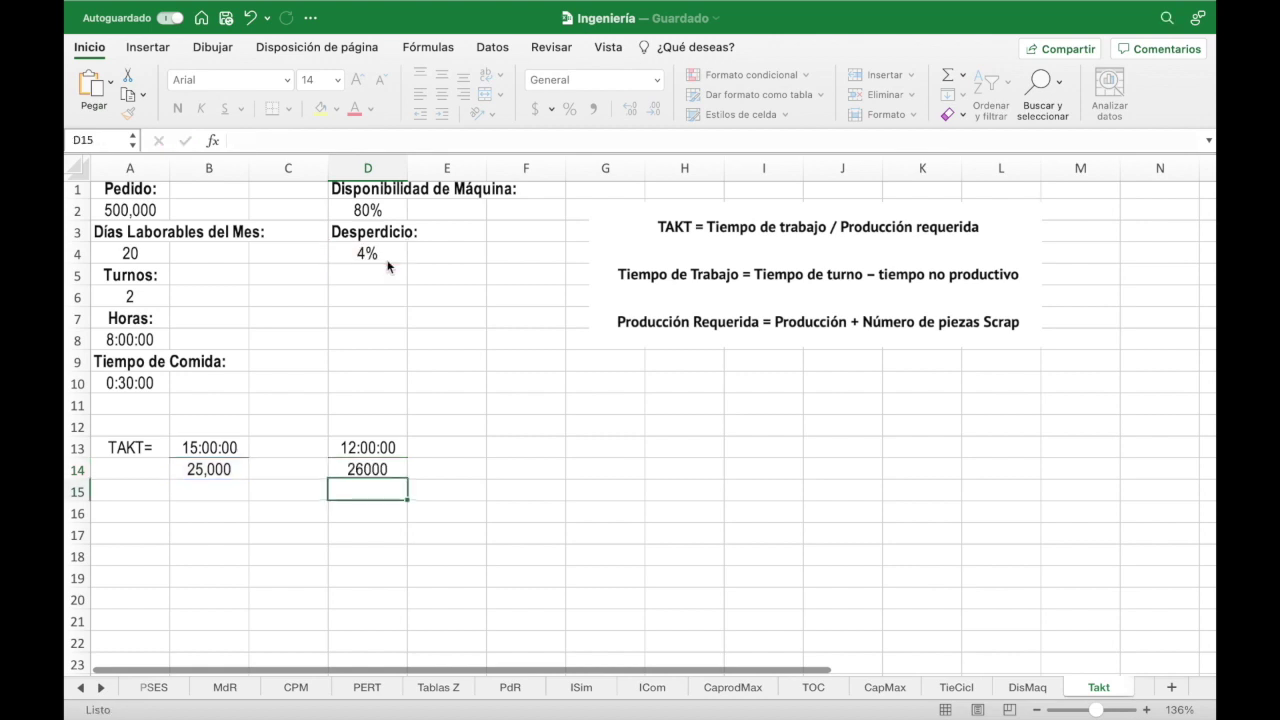
pyautogui.press('Up')
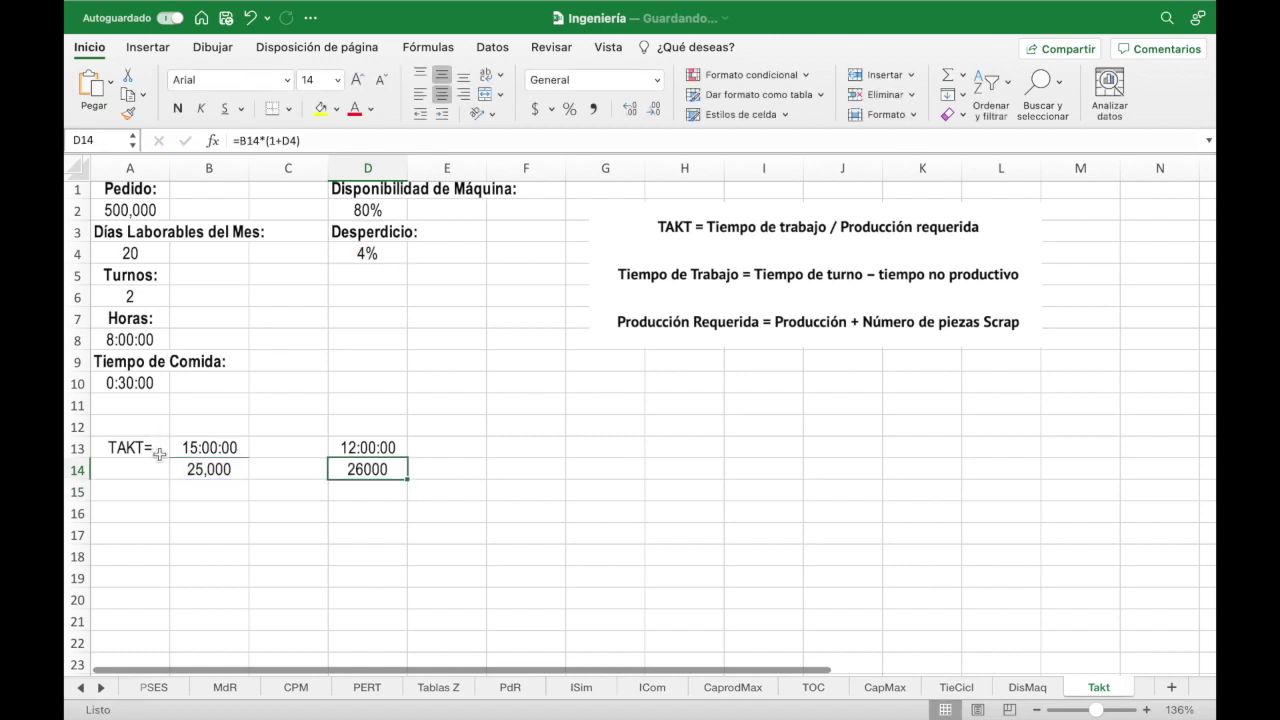
# Apply the number format of B14 to the scrap-adjusted production in D14.
pyautogui.click(194, 470)
pyautogui.click(133, 117)
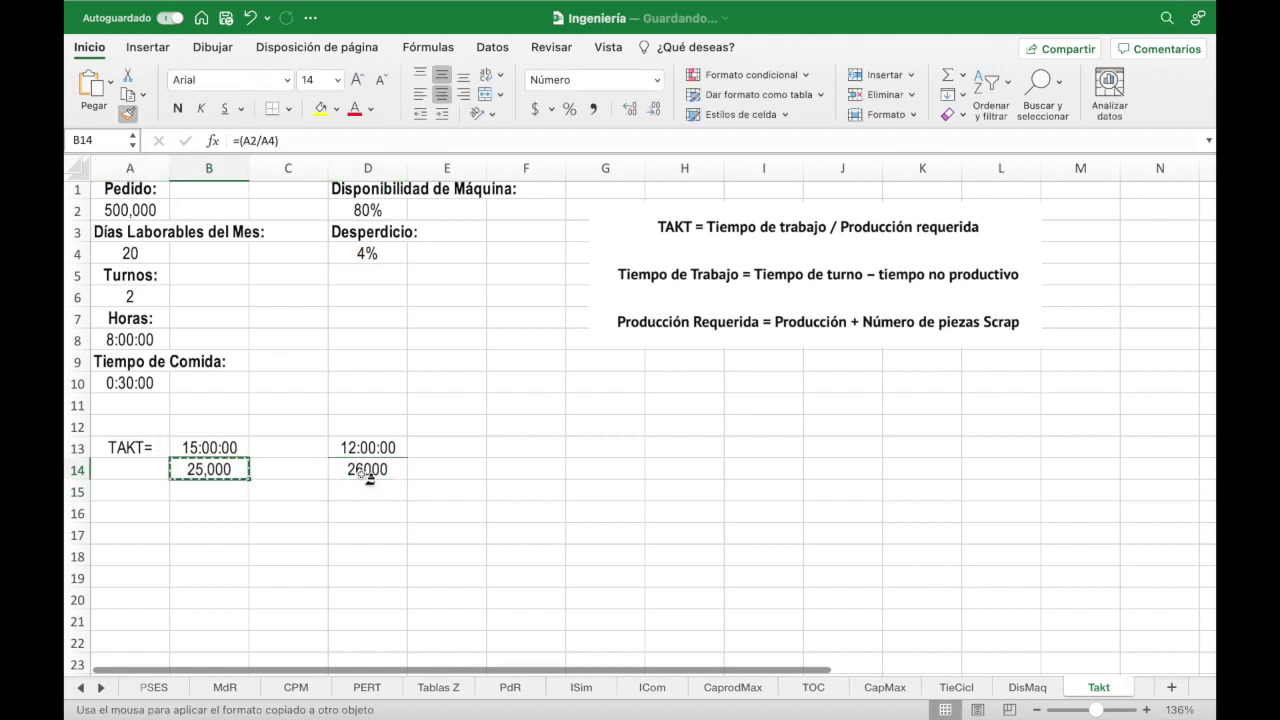
pyautogui.click(370, 478)
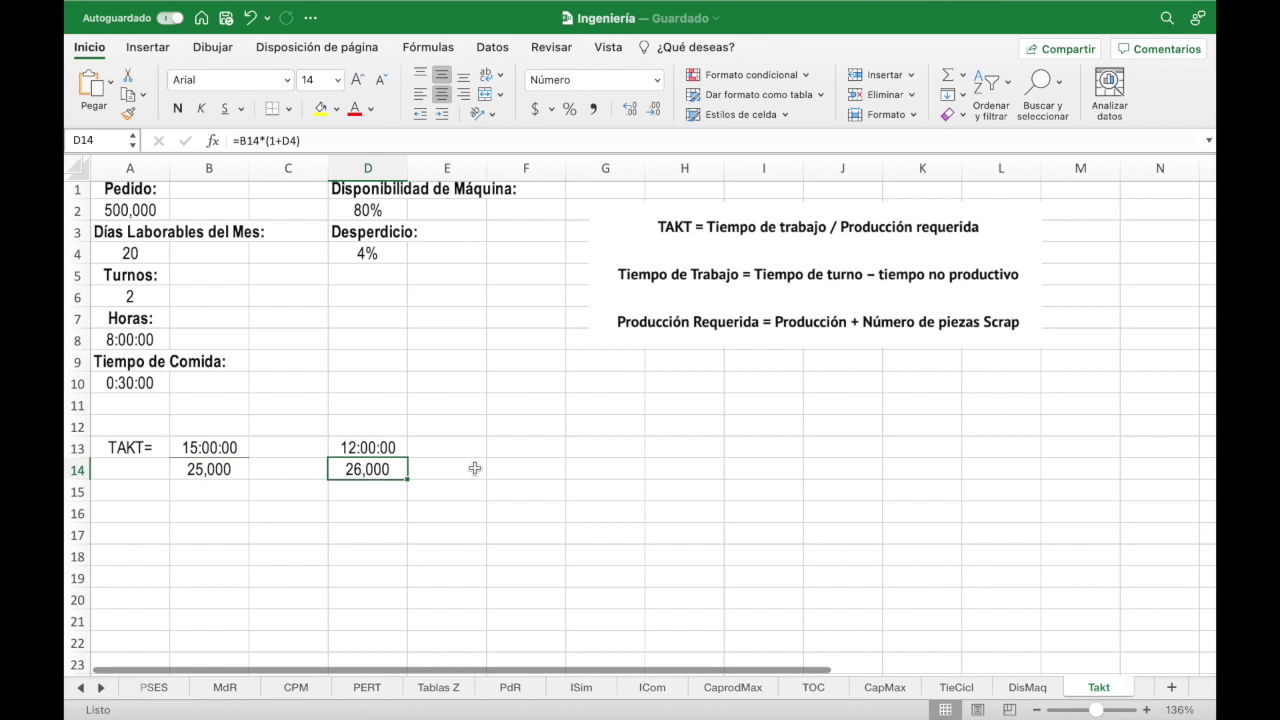
# Copy the TAKT= label from A13 to A16.
pyautogui.click(140, 449)
pyautogui.hotkey('ctrl', 'c')
pyautogui.click(143, 514)
pyautogui.hotkey('ctrl', 'v')
# Calculate the takt time in B16 by dividing the available time by the required production with =D13/D14.
pyautogui.click(200, 514)
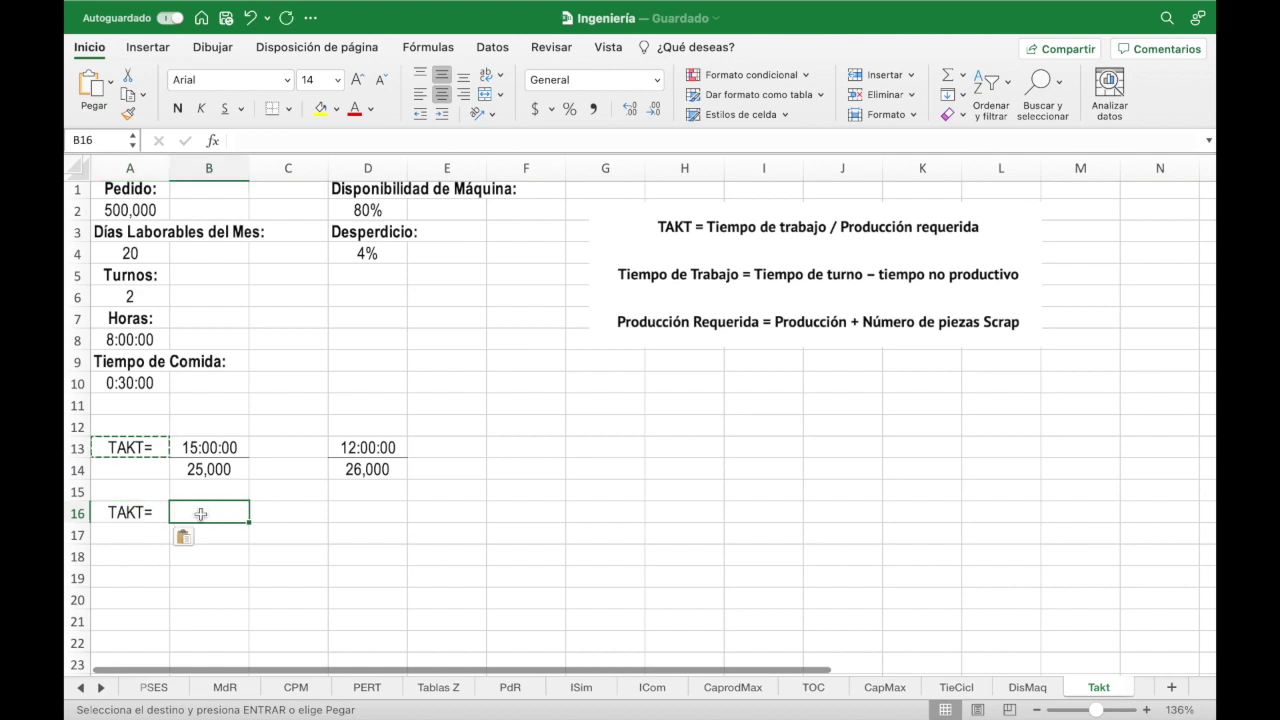
pyautogui.write('=')
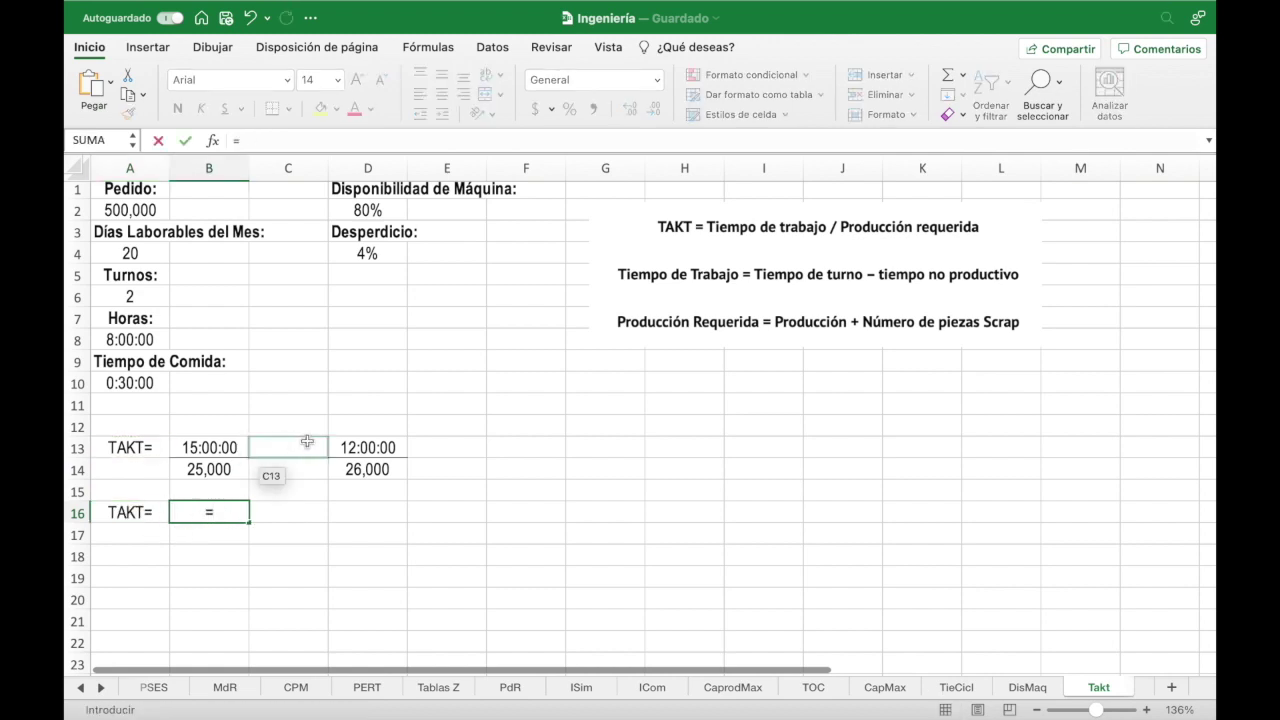
pyautogui.click(336, 444)
pyautogui.write('/')
pyautogui.click(388, 471)
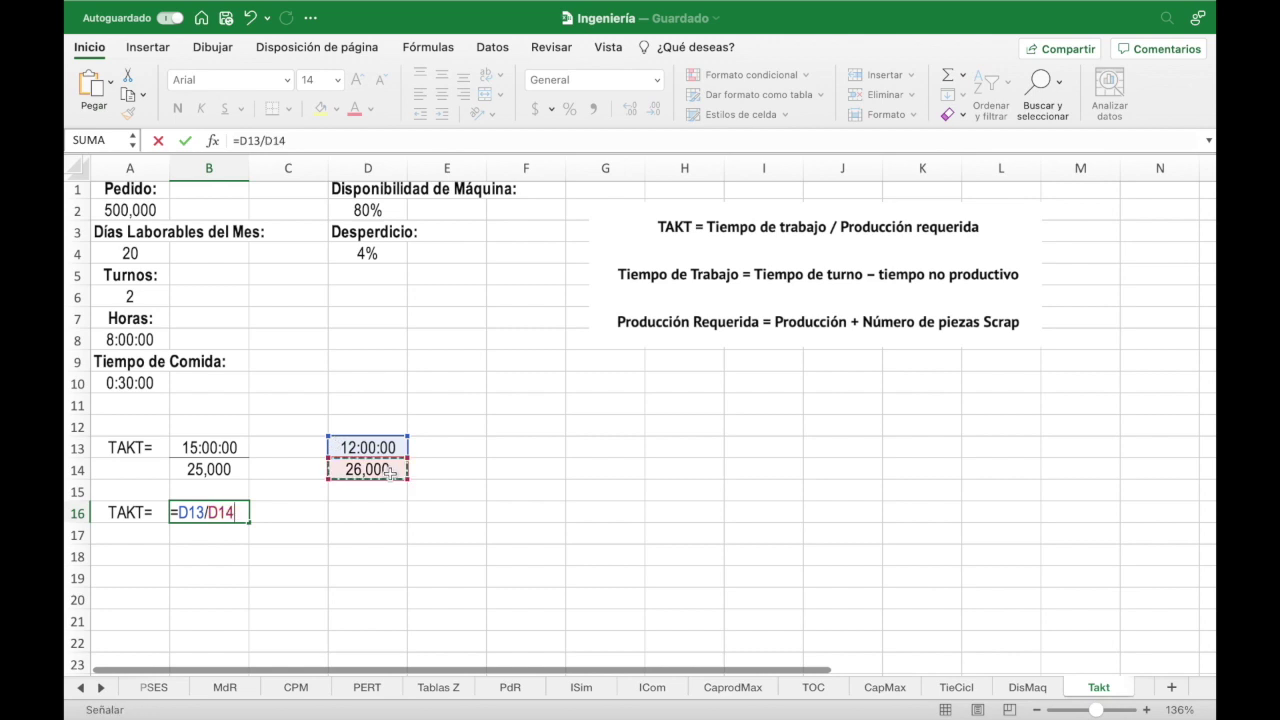
pyautogui.press('Return')
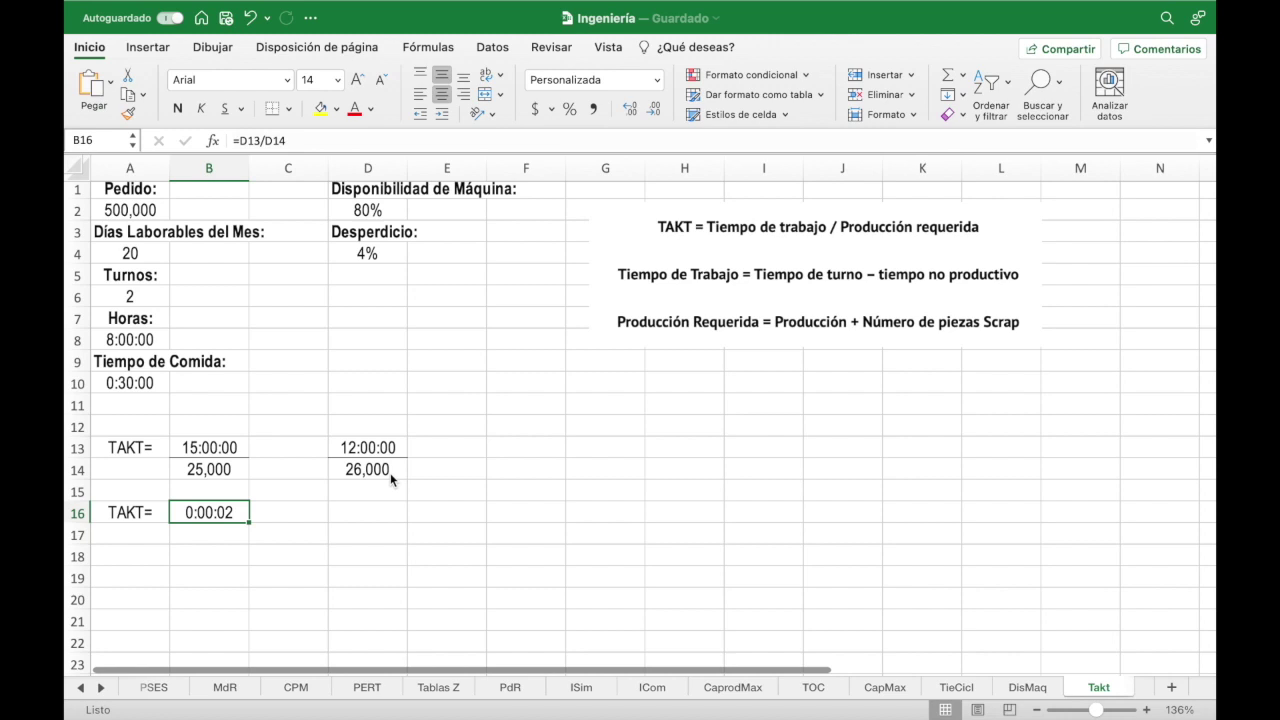
# Label the takt time result with the unit Ud/seg in C16.
pyautogui.press('Right')
pyautogui.write('Ud/seg')
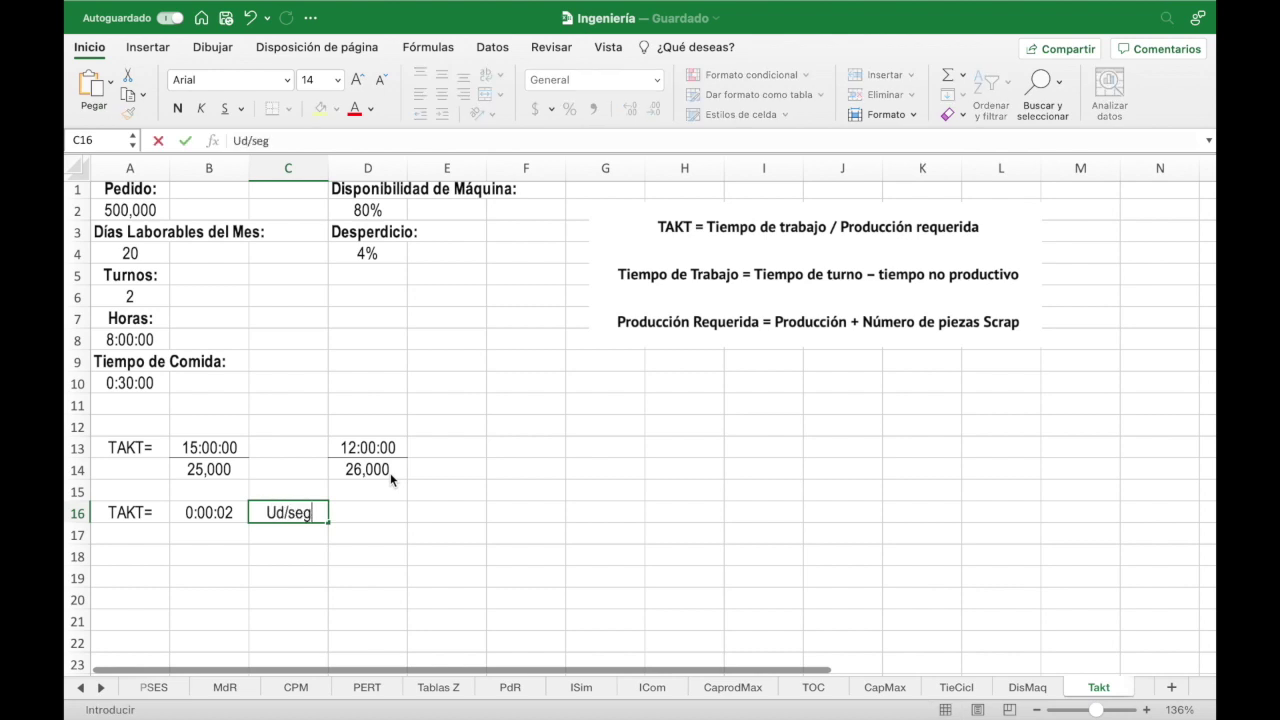
pyautogui.press('Return')
pyautogui.press('Up')
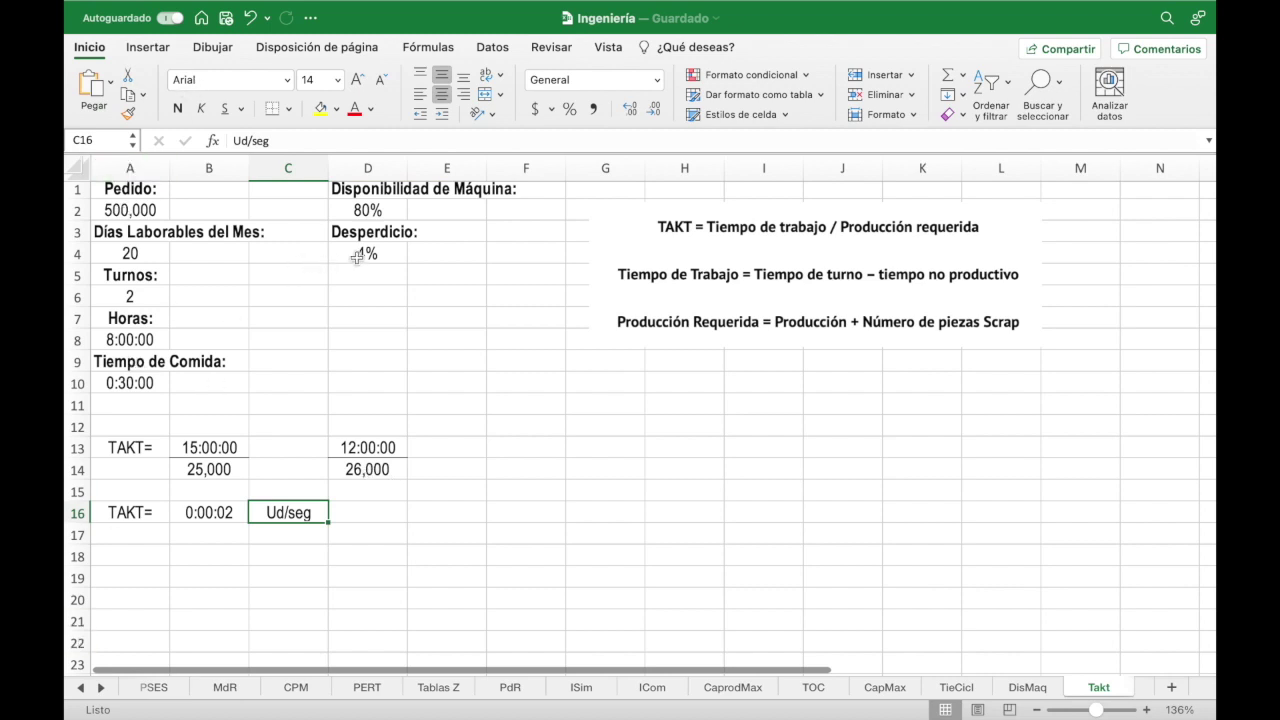
pyautogui.click(367, 211)
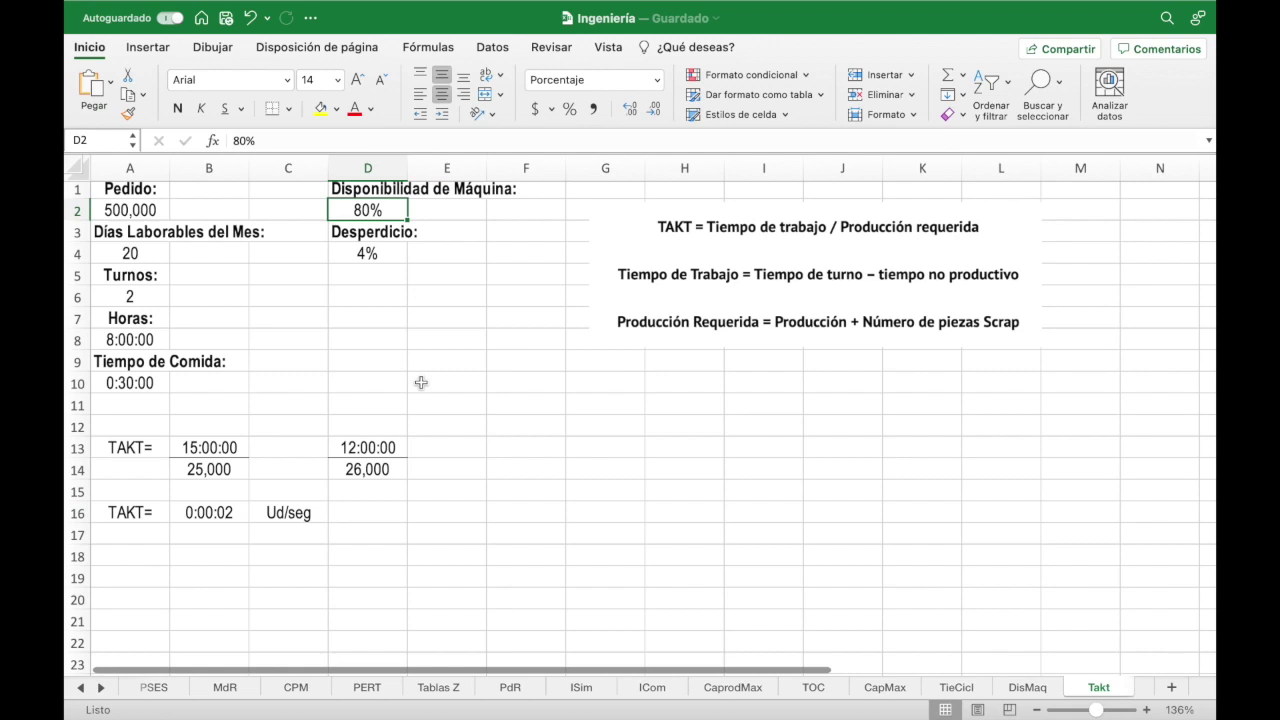
pyautogui.scroll(1, 160, 517)
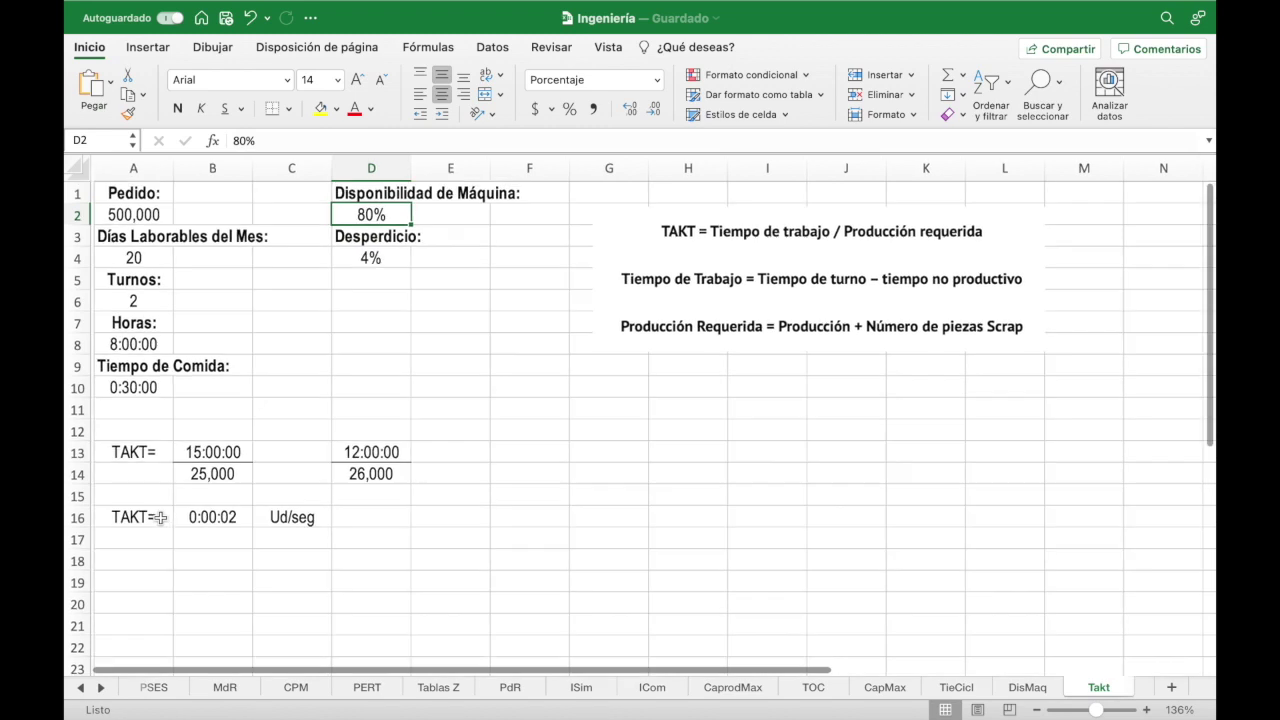
pyautogui.click(195, 517)
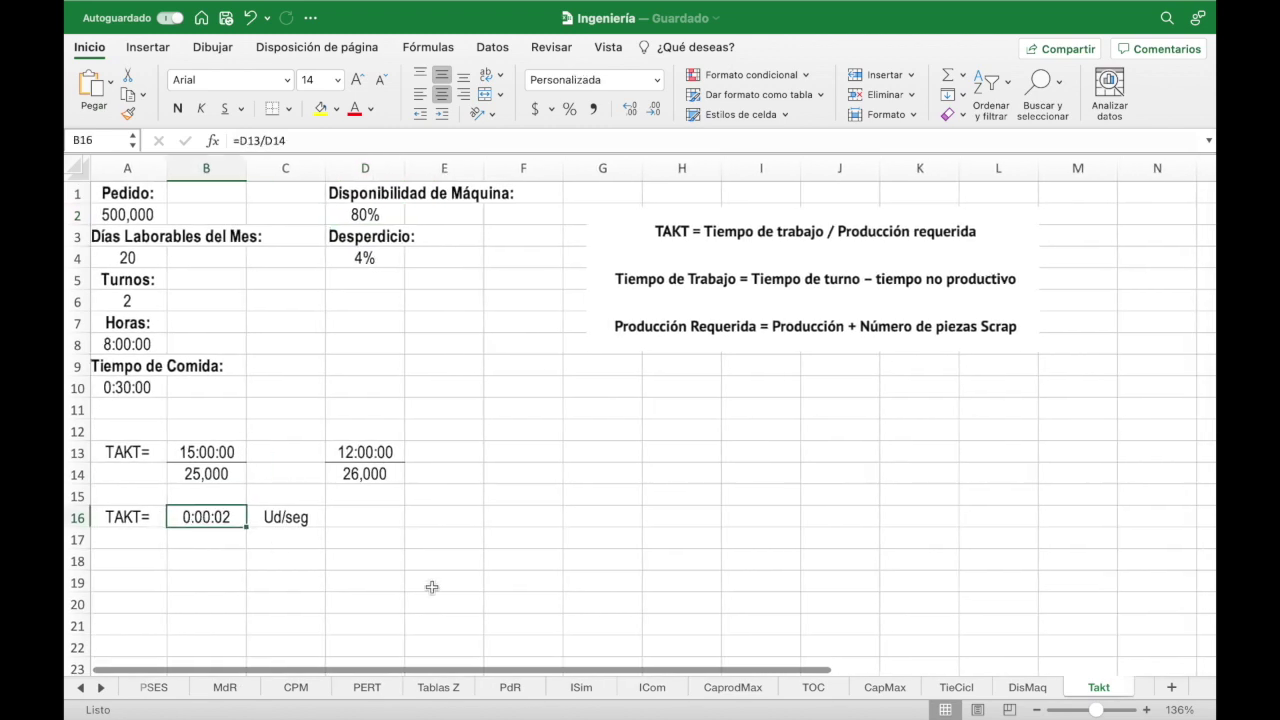
pyautogui.press('Up')
pyautogui.press('Up')
pyautogui.press('Up')
# Set the shift hours in A8 to 12:00:00 and check the takt time in B16.
pyautogui.click(112, 345)
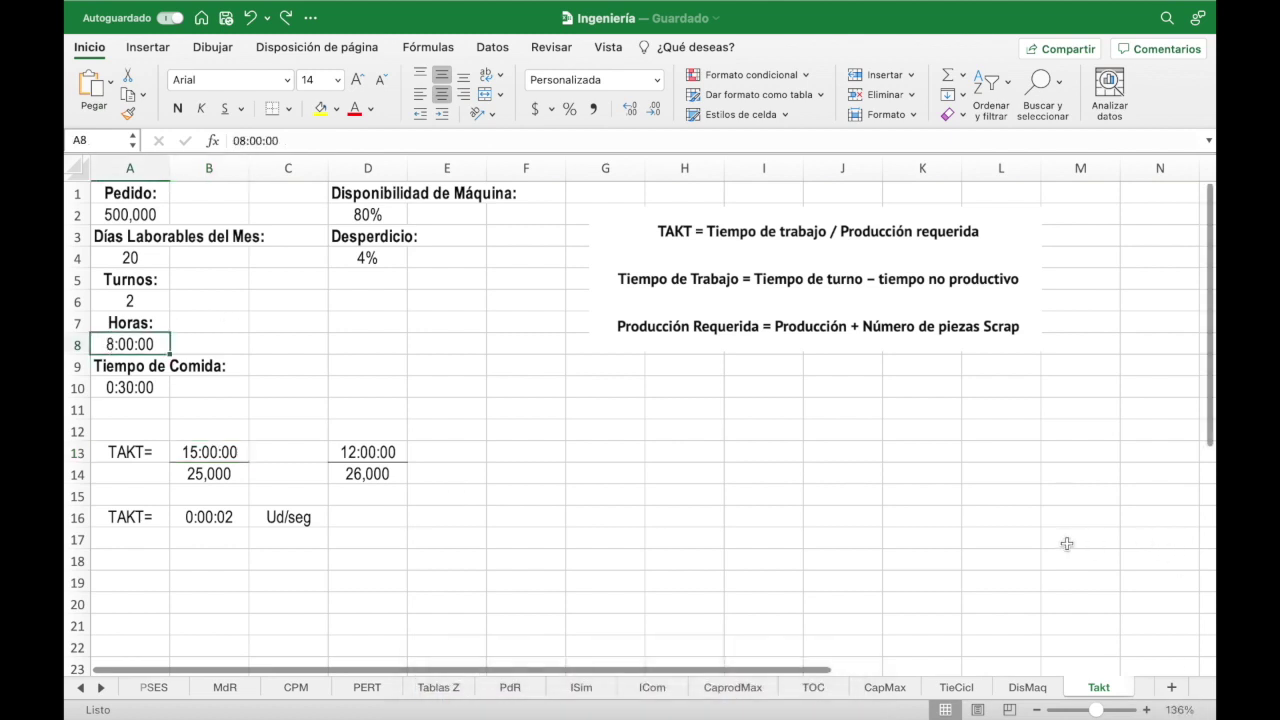
pyautogui.write('12:')
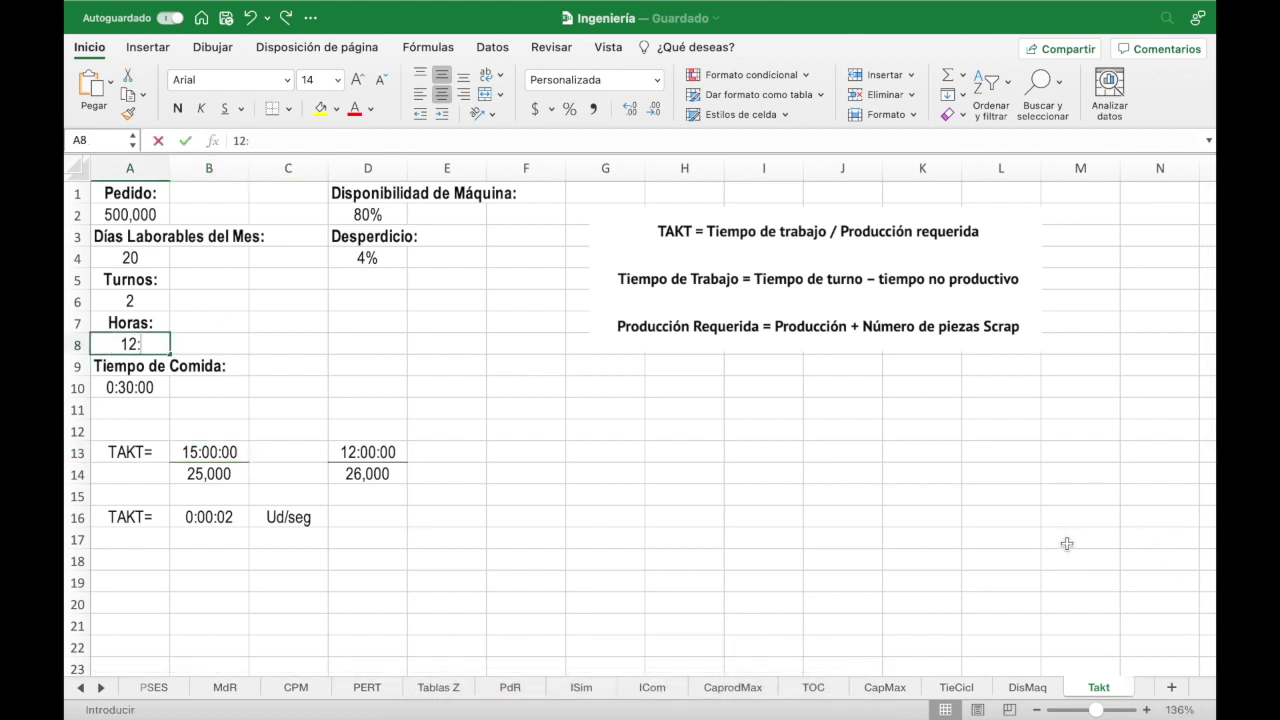
pyautogui.press('Return')
pyautogui.press('Up')
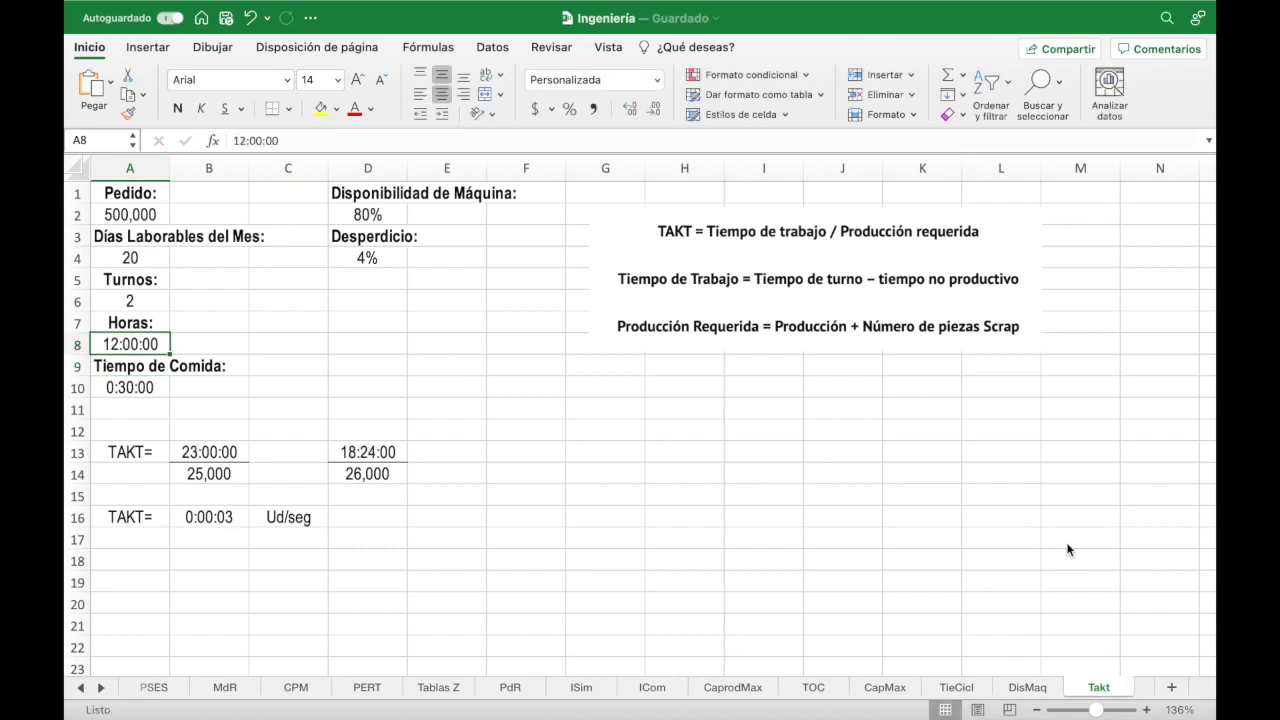
pyautogui.click(232, 522)
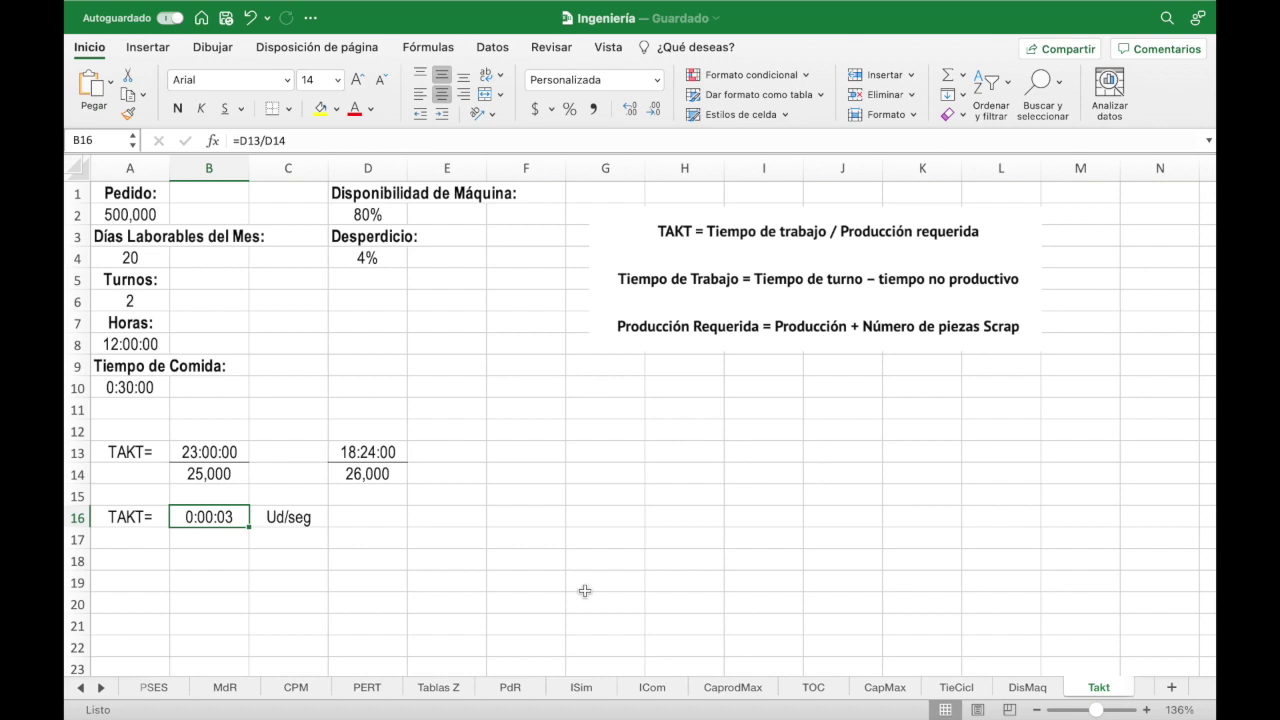
# Set the working days of the month in A4 to 24.
pyautogui.click(136, 262)
pyautogui.write('24')
pyautogui.press('Return')
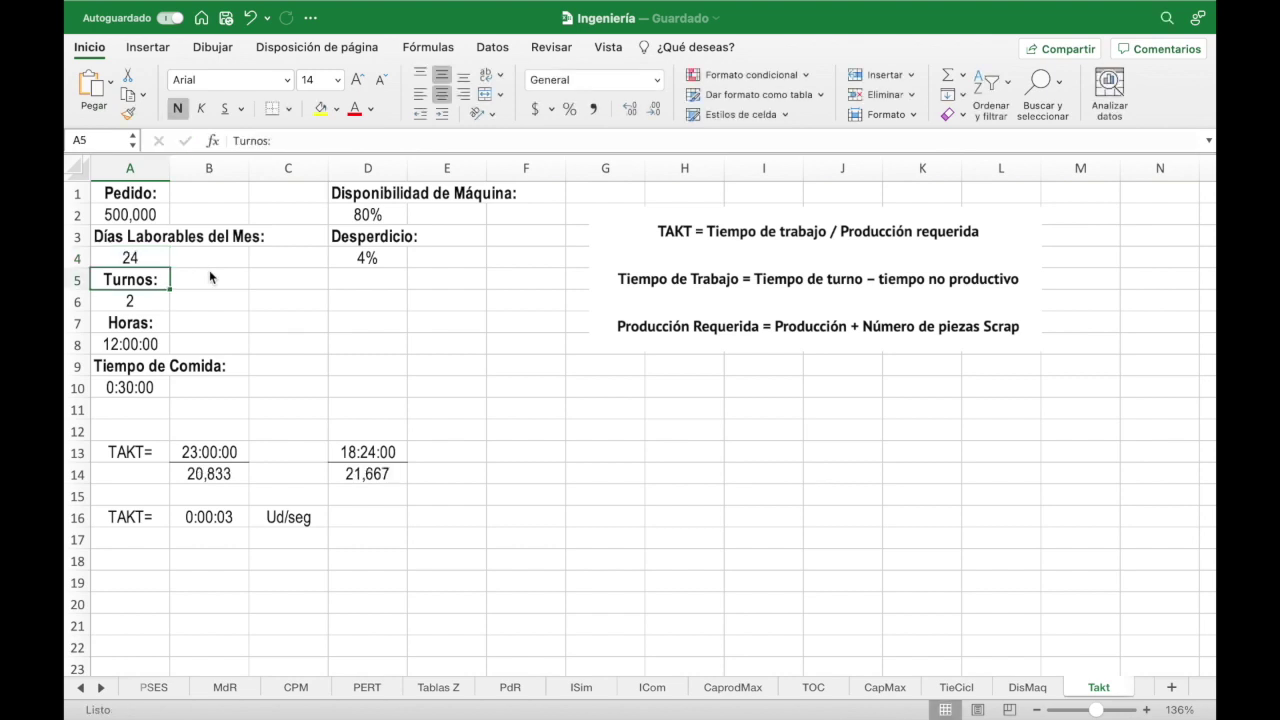
# Set the machine availability in D2 to 90% and the scrap rate in D4 to 2%.
pyautogui.click(370, 213)
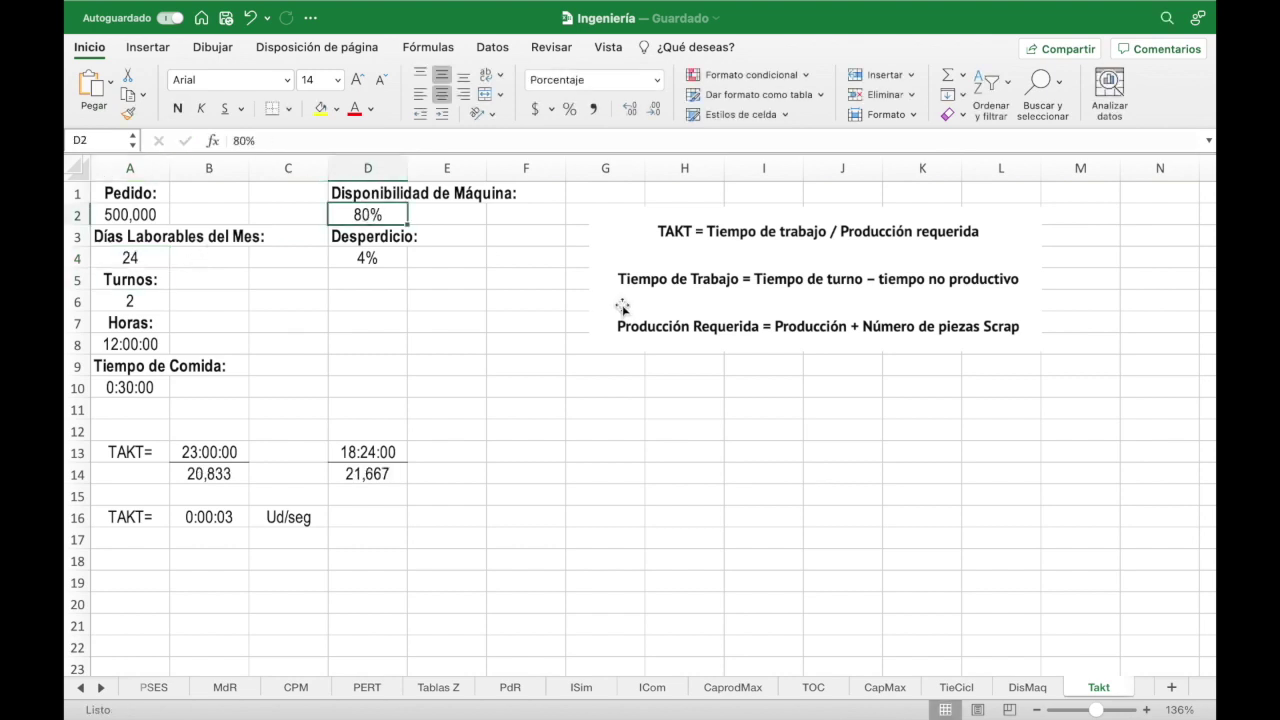
pyautogui.write('90')
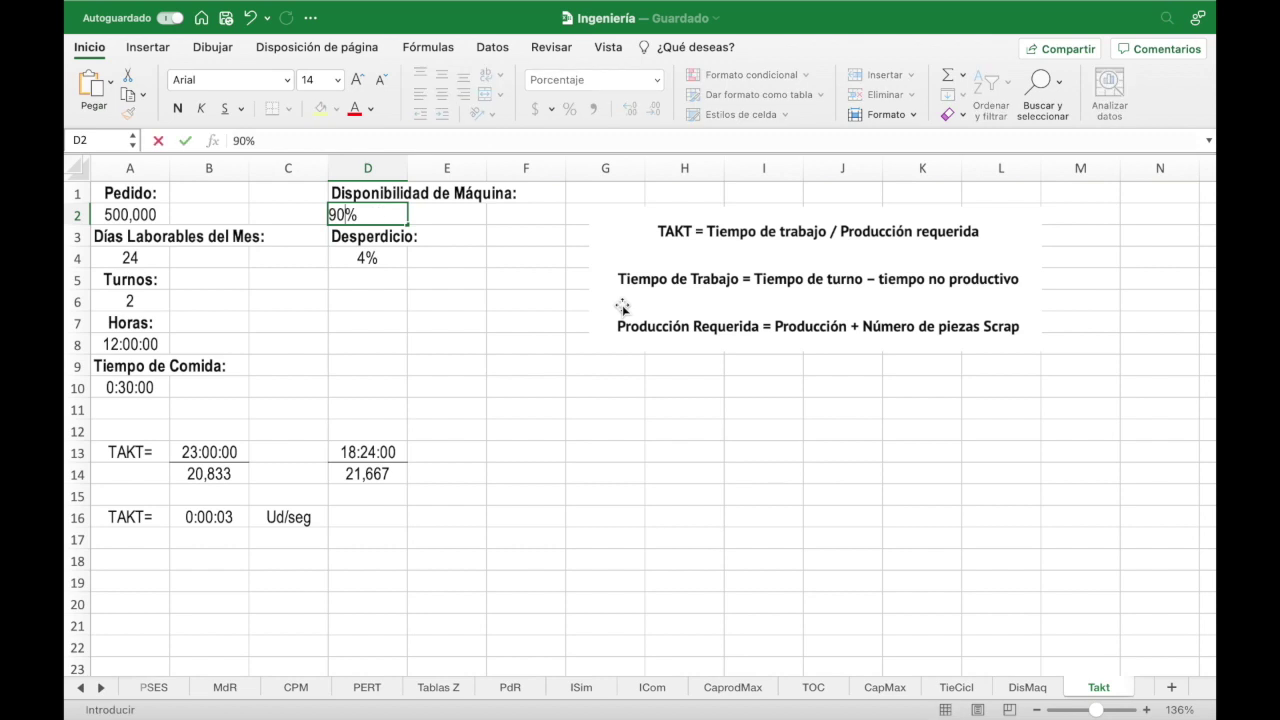
pyautogui.press('Return')
pyautogui.press('Return')
pyautogui.write('2')
pyautogui.press('Return')
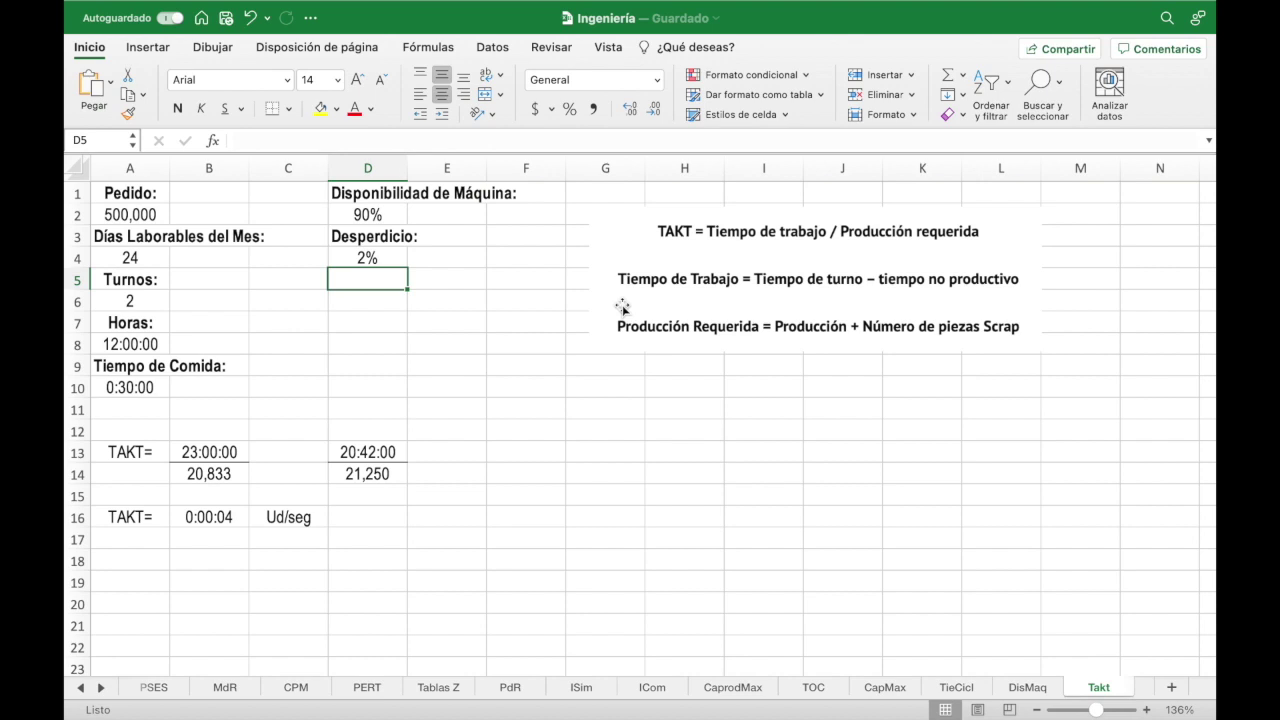
pyautogui.hscroll(1, 489, 347)
pyautogui.hscroll(-1, 489, 347)
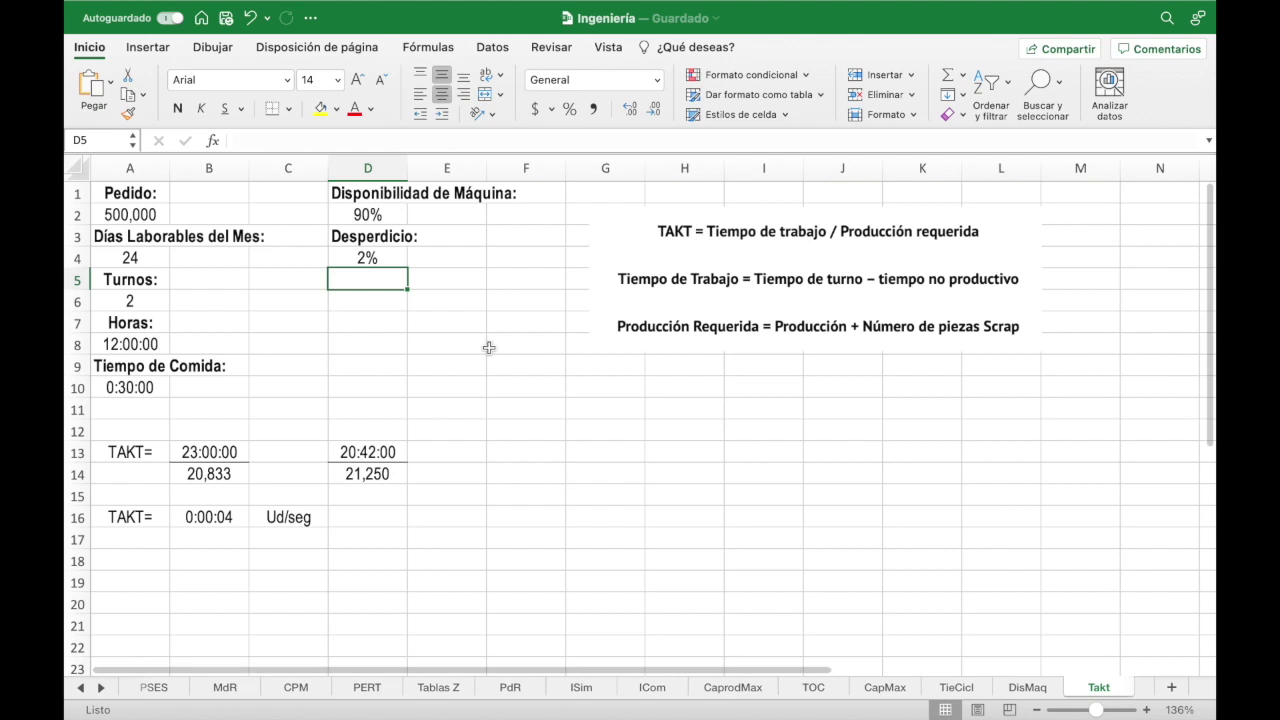